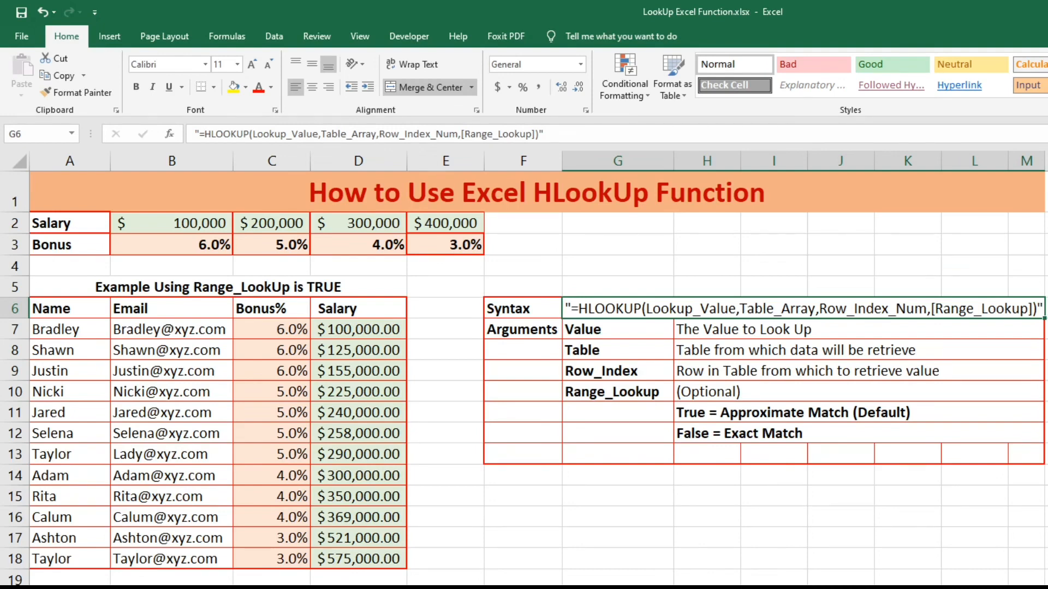
# - Review the HLOOKUP arguments Value, Table and Row_Index and their descriptions in the syntax table
pyautogui.press('Down')
pyautogui.press('Down')
pyautogui.press('Down')
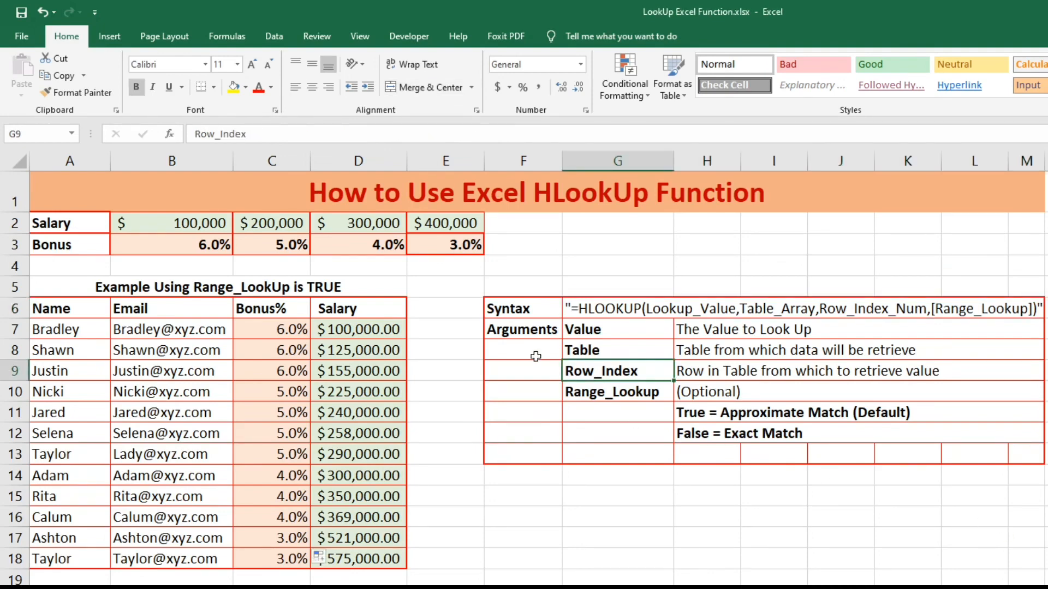
pyautogui.click(616, 335)
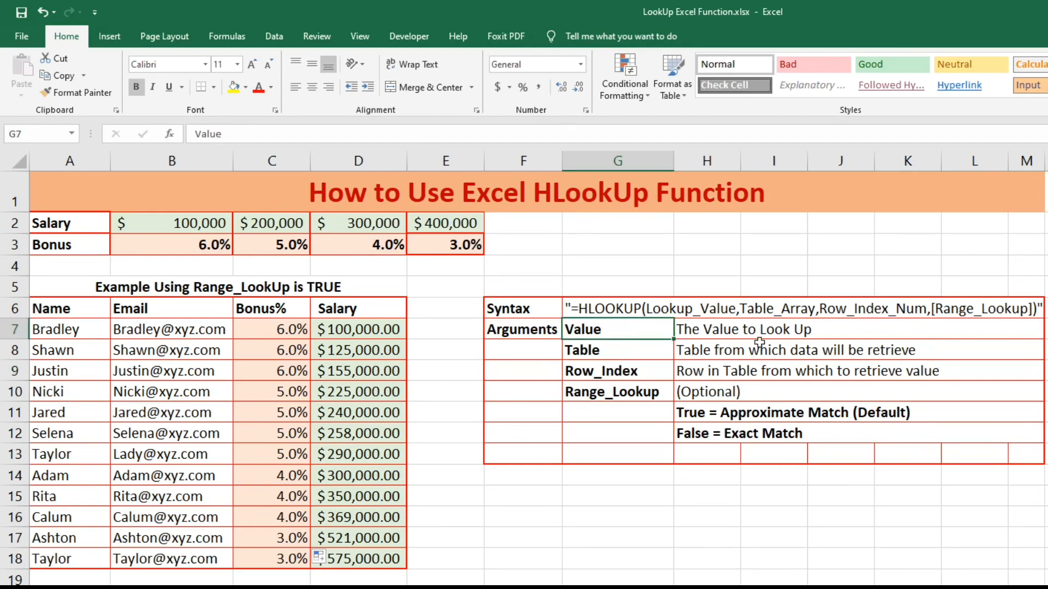
pyautogui.click(643, 355)
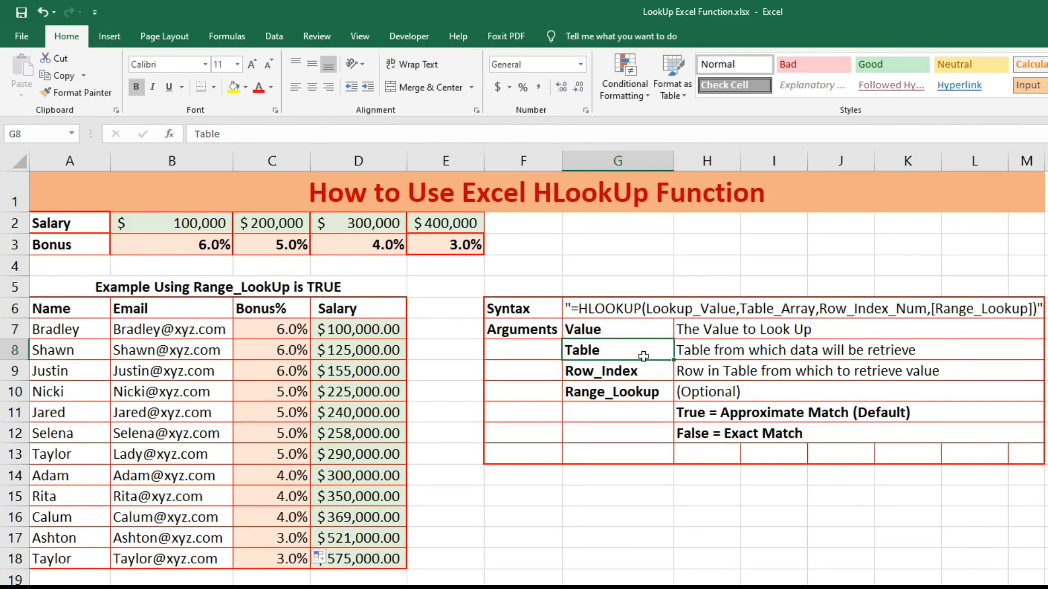
pyautogui.click(733, 355)
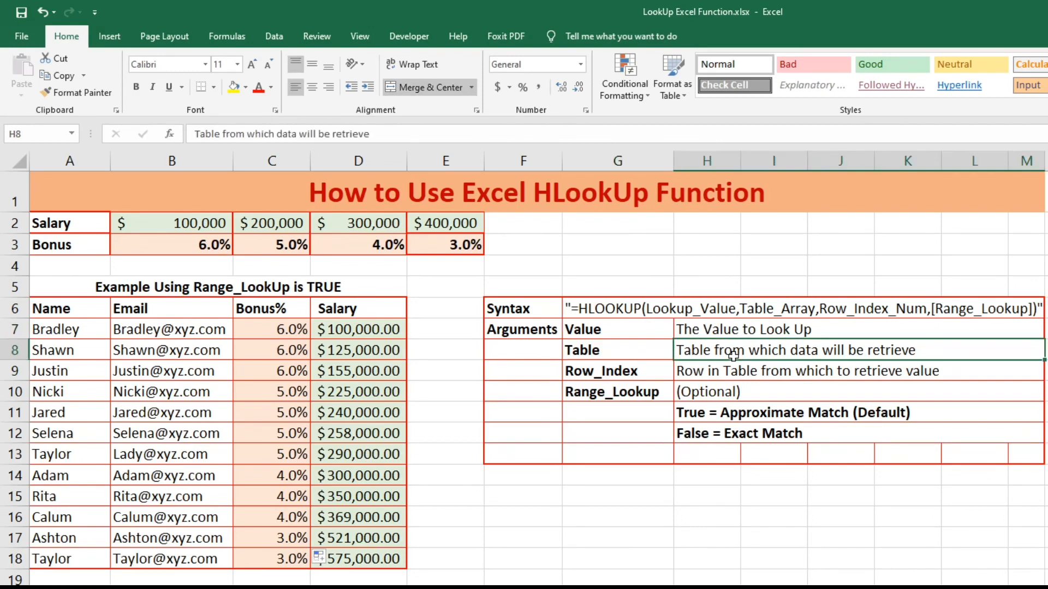
pyautogui.click(632, 377)
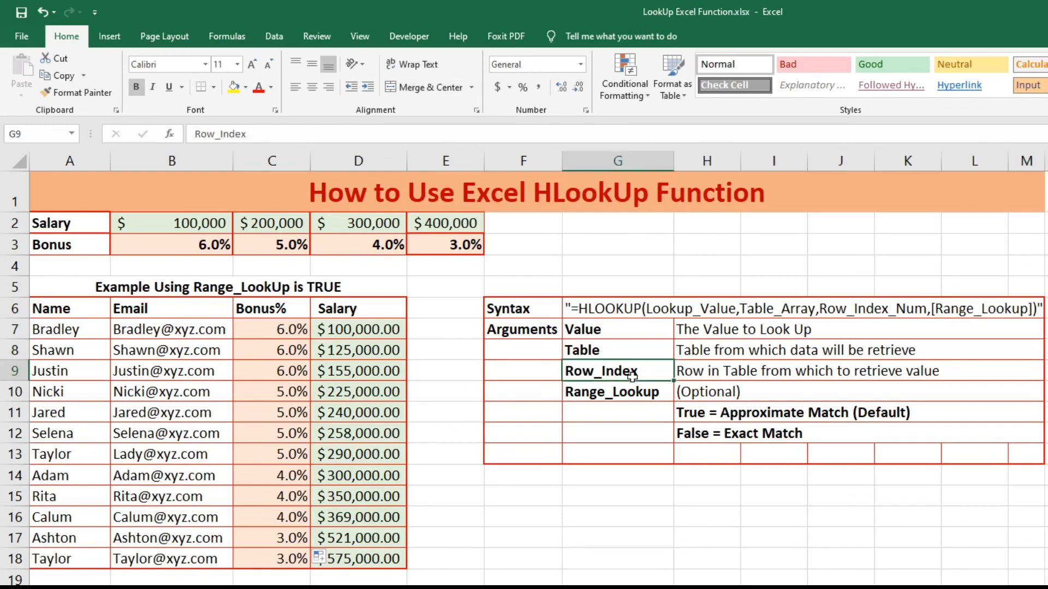
pyautogui.click(714, 376)
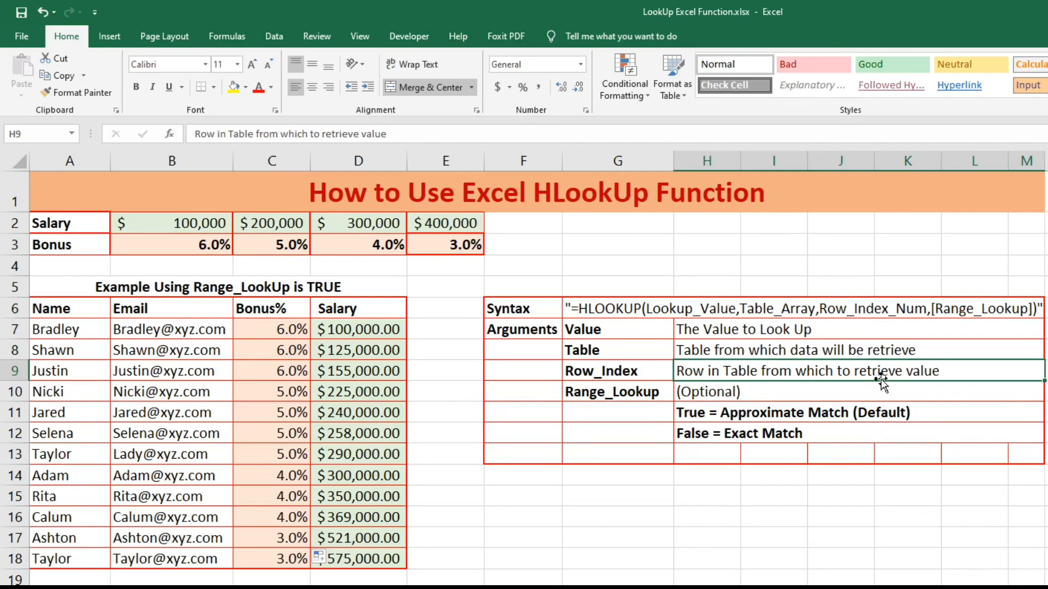
# - Review the Range_Lookup argument's True and False match options and the headings of the two matching examples
pyautogui.click(611, 394)
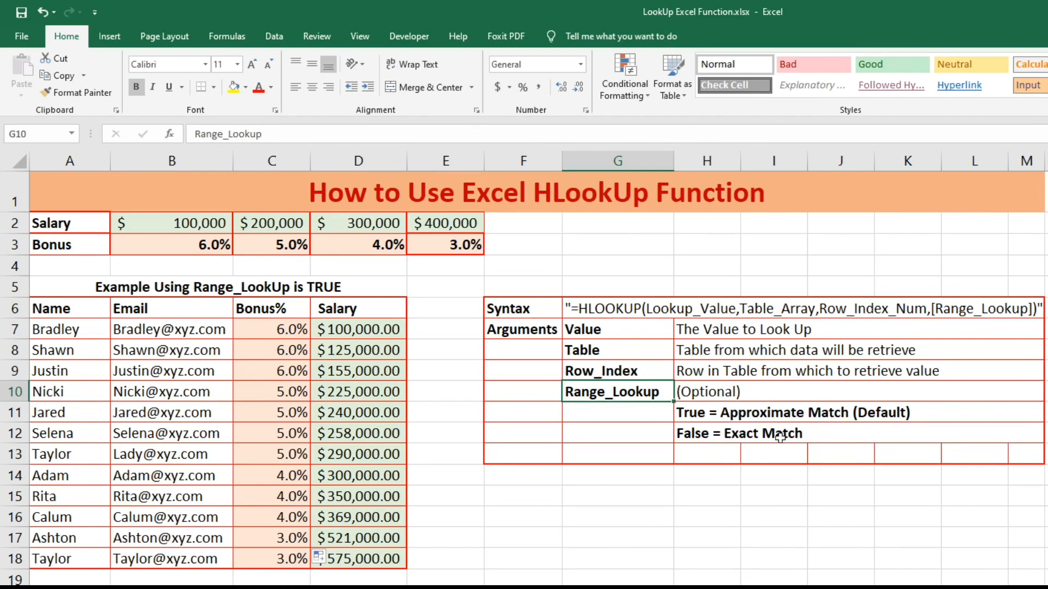
pyautogui.click(691, 437)
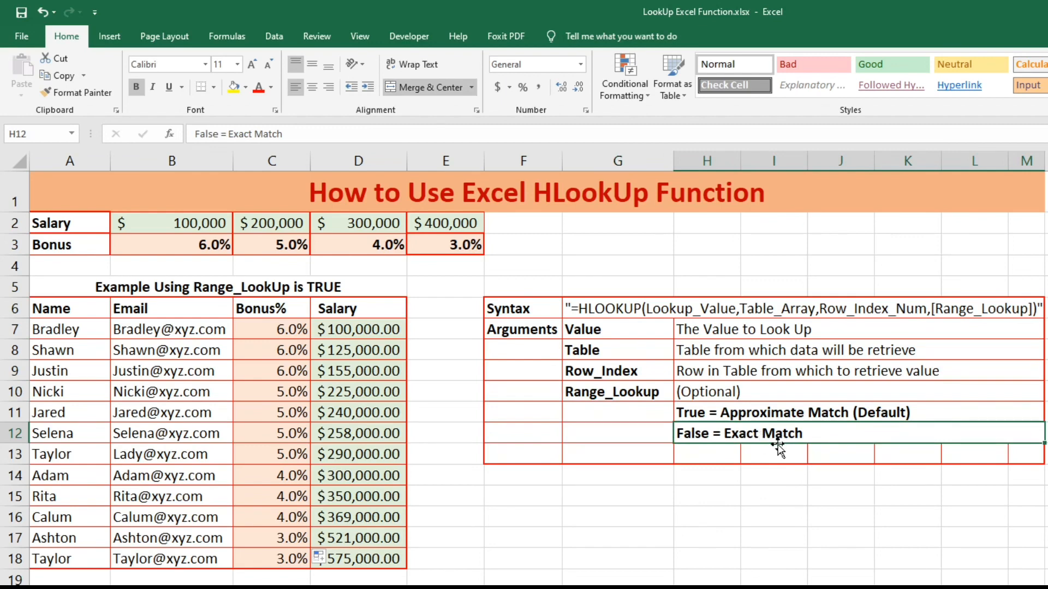
pyautogui.click(908, 413)
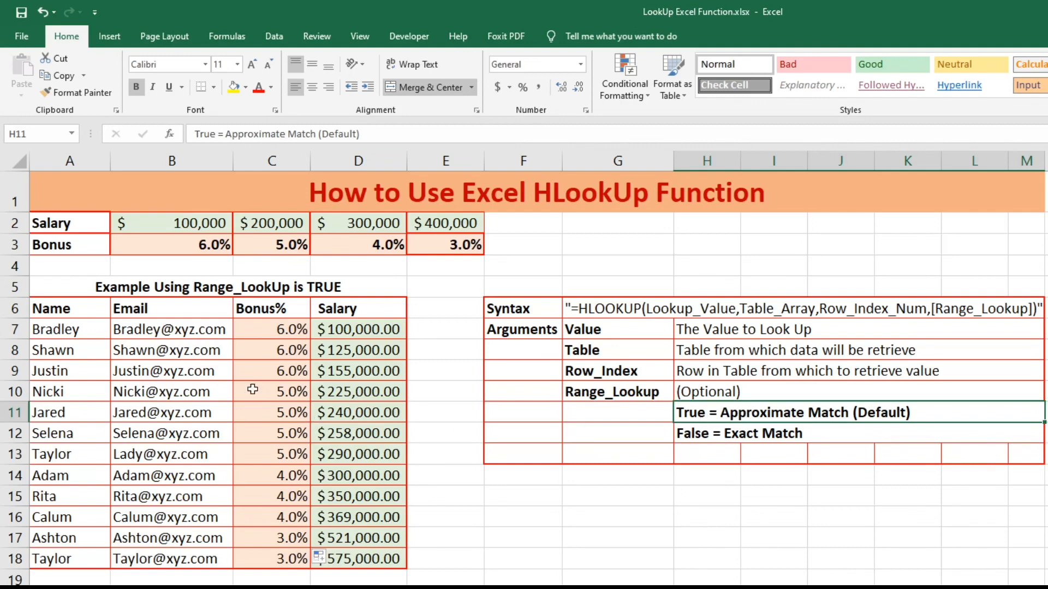
pyautogui.click(256, 290)
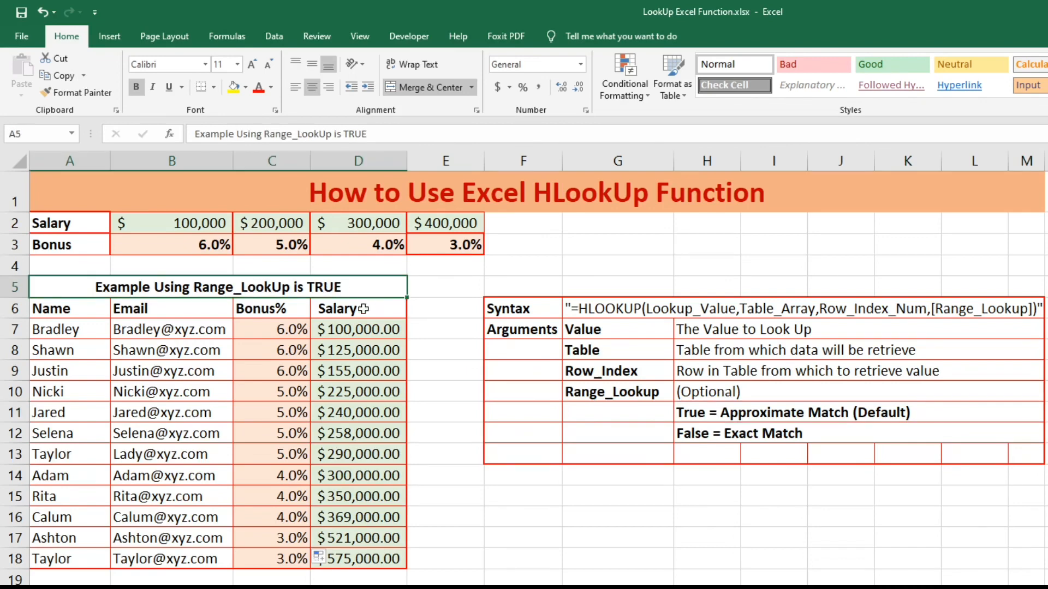
pyautogui.click(256, 588)
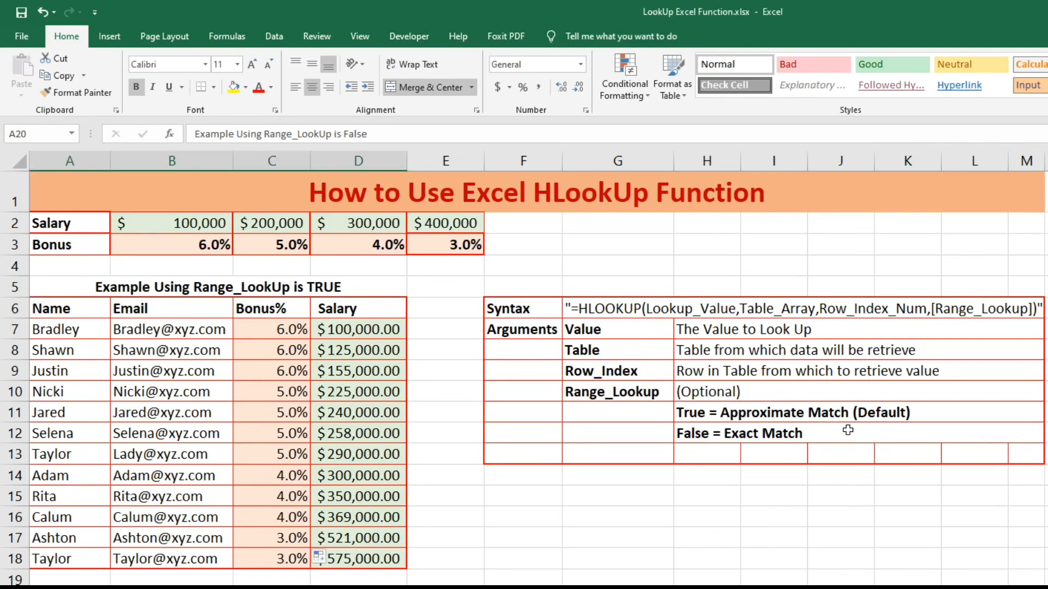
# - Examine the lookup value, table array, row index and range lookup arguments of the HLOOKUP formula in C7
pyautogui.click(282, 310)
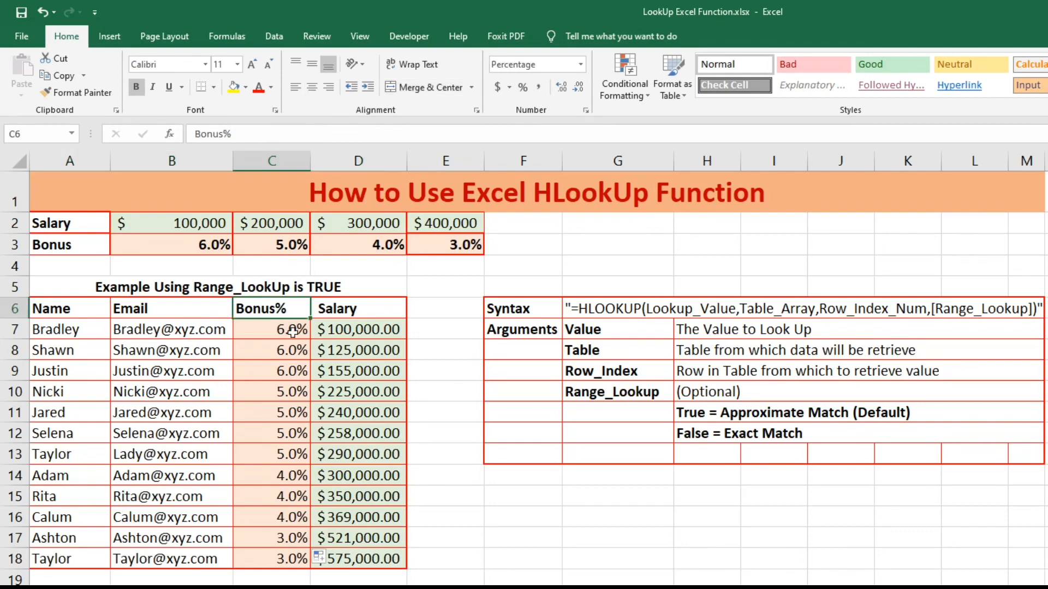
pyautogui.click(293, 331)
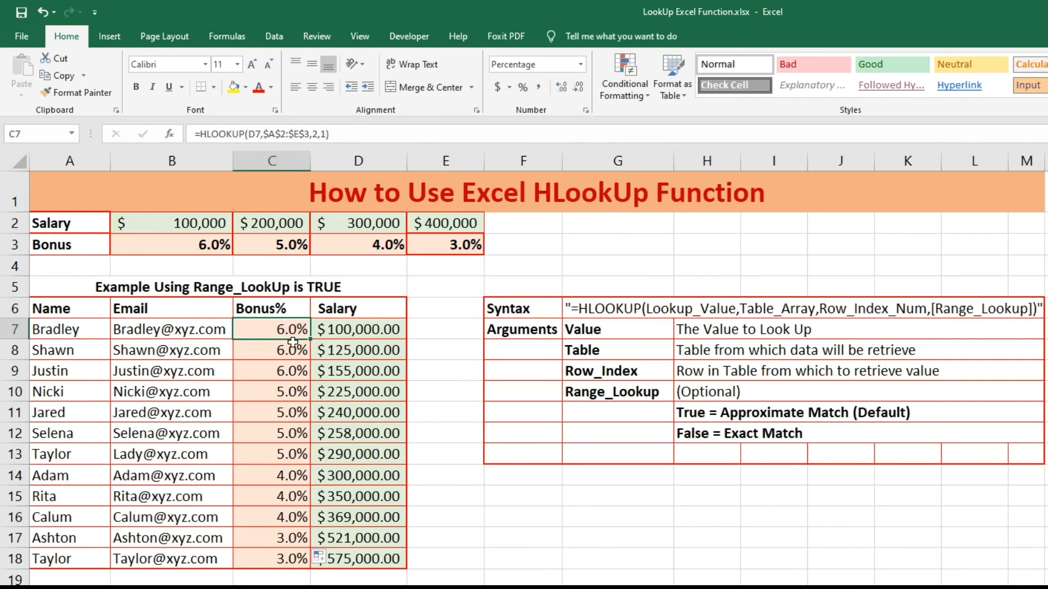
pyautogui.doubleClick(289, 332)
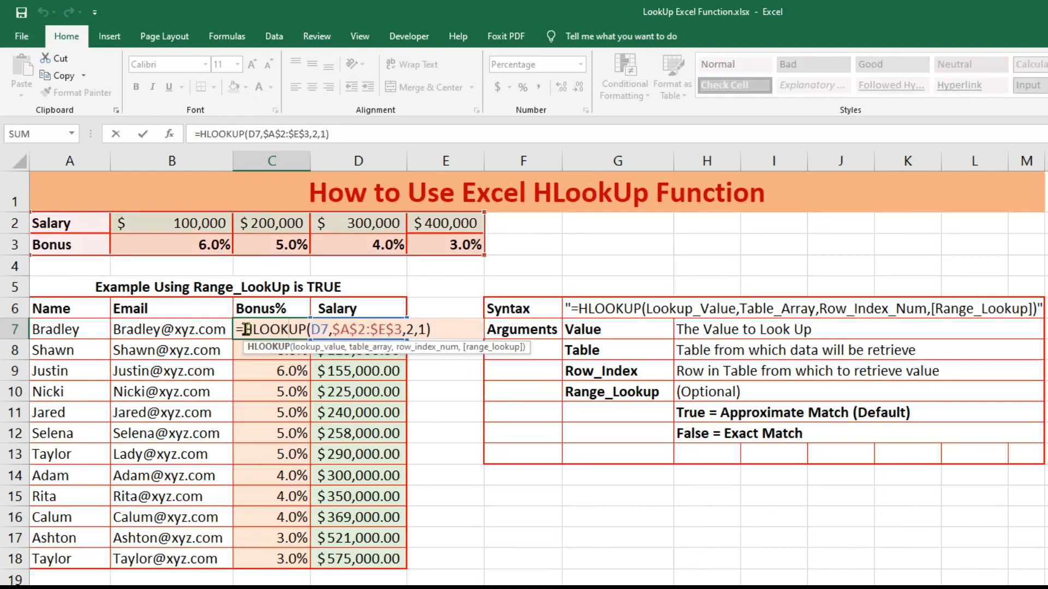
pyautogui.click(247, 329)
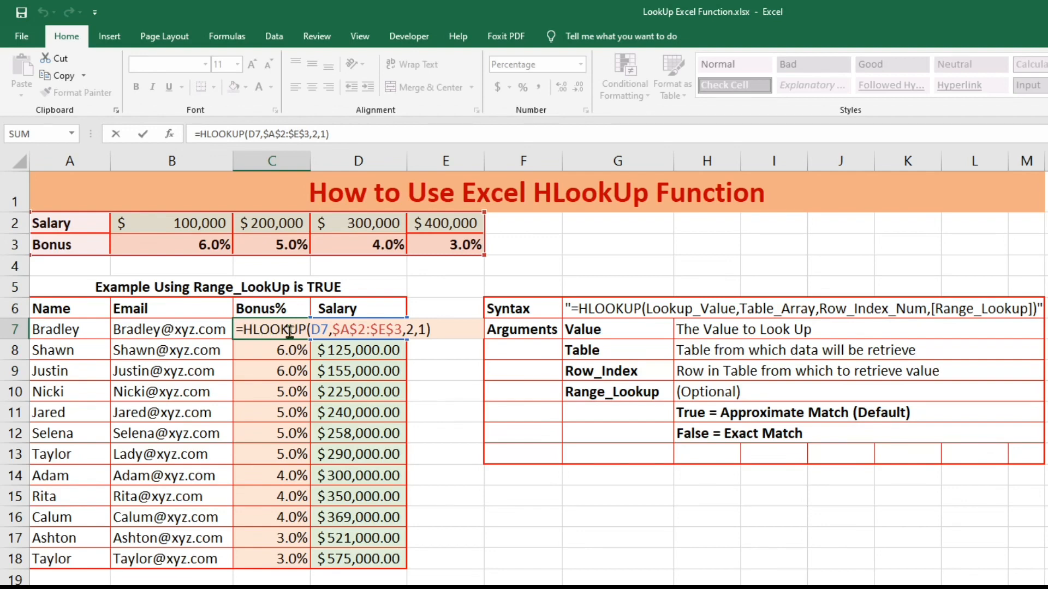
pyautogui.click(321, 329)
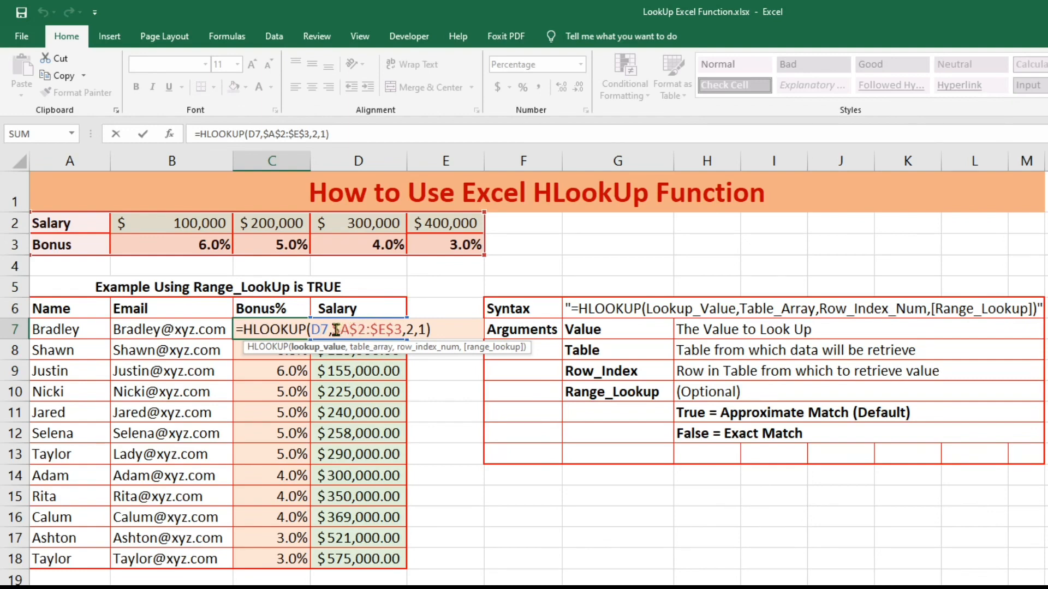
pyautogui.moveTo(336, 330); pyautogui.dragTo(403, 330)
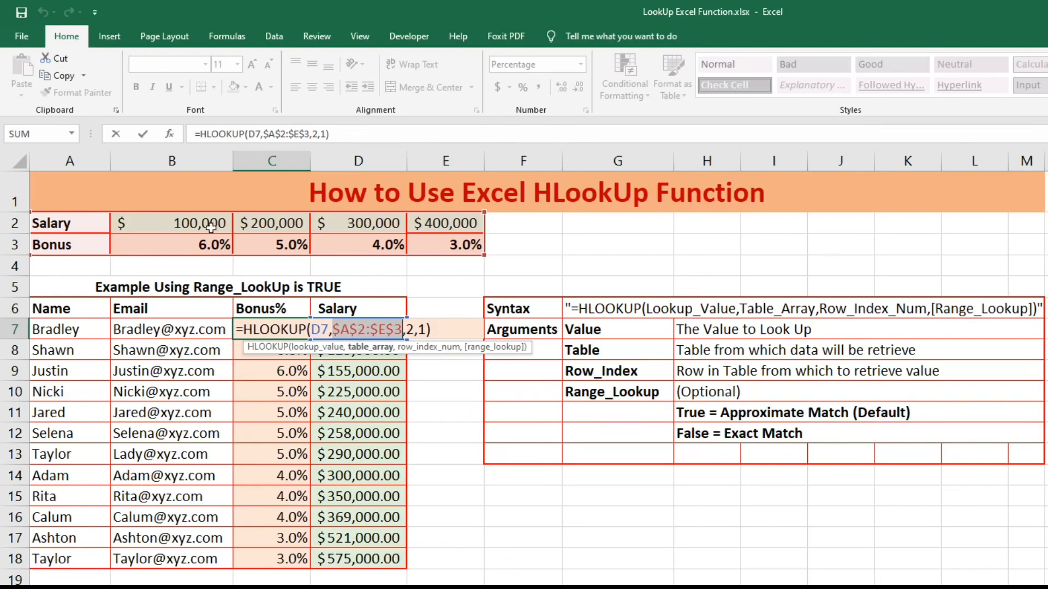
pyautogui.click(415, 329)
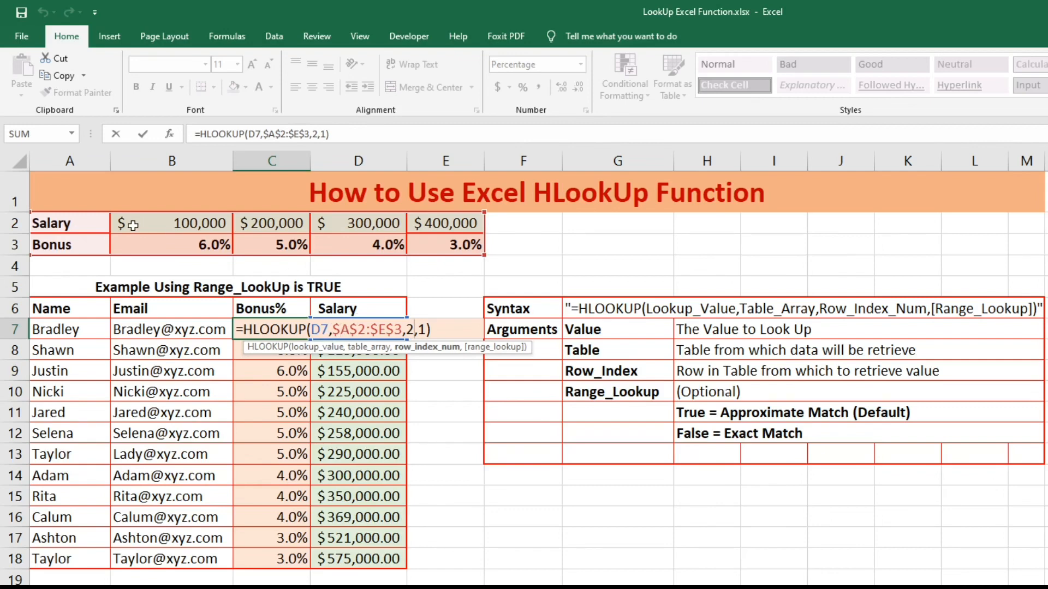
pyautogui.click(425, 330)
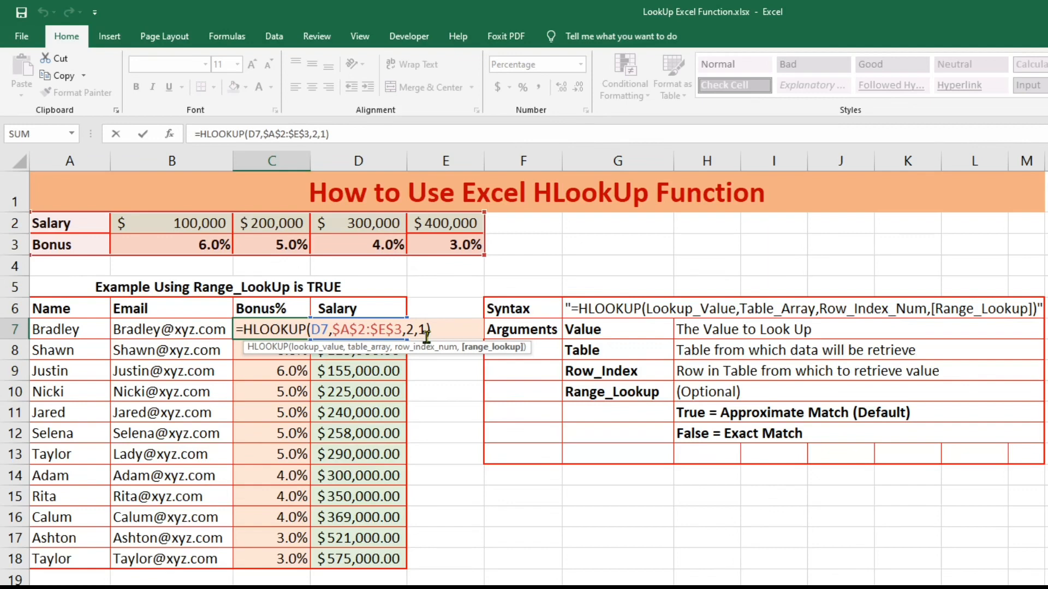
pyautogui.press('Return')
# - Compare the salaries in D7 and D8 with the first two salary brackets and the first bonus rate in the lookup table
pyautogui.click(370, 330)
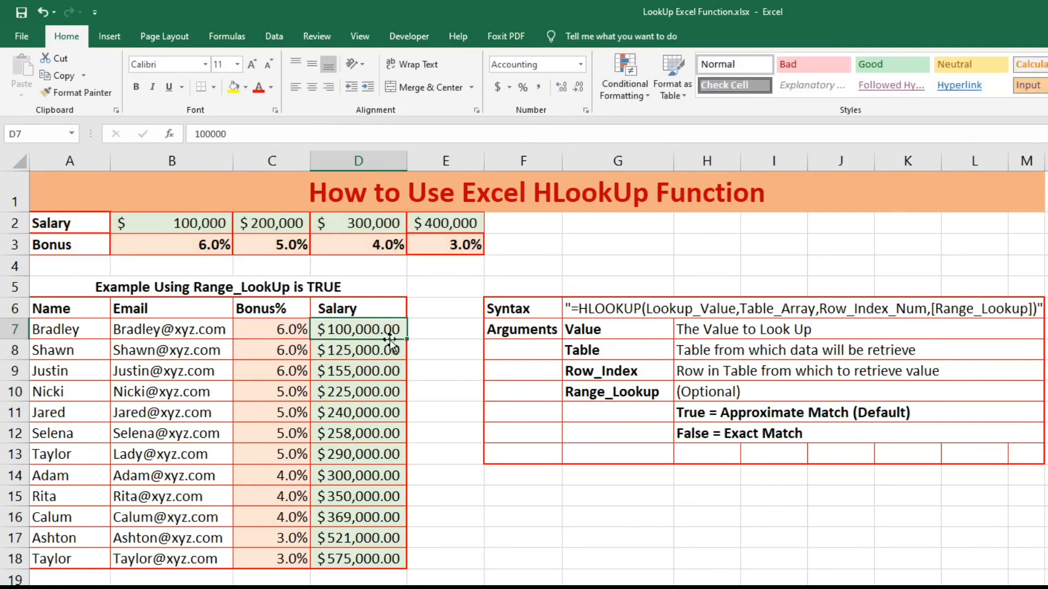
pyautogui.click(201, 221)
pyautogui.moveTo(201, 221); pyautogui.dragTo(201, 250)
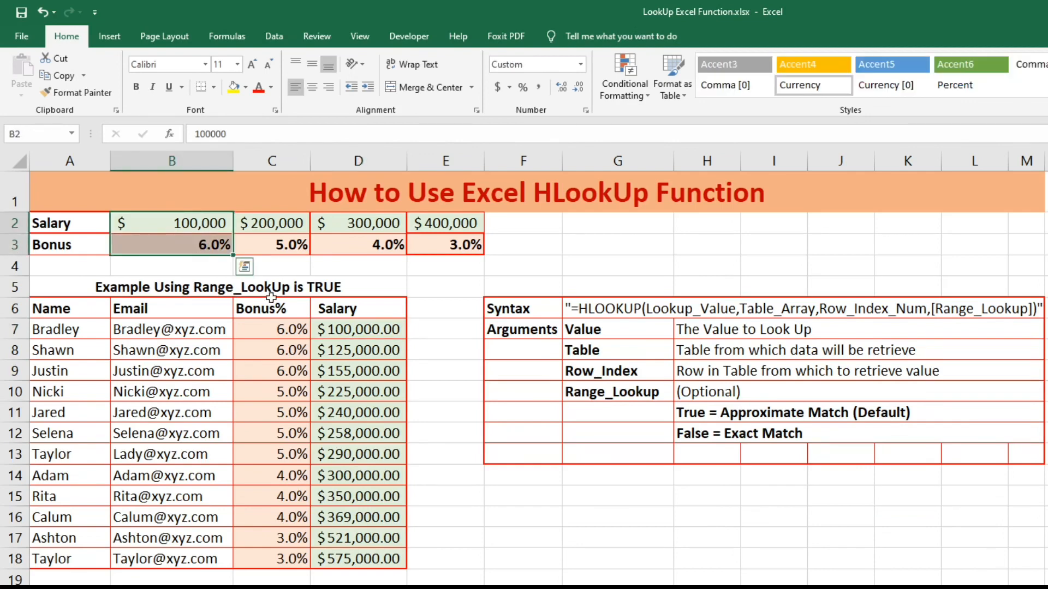
pyautogui.click(347, 353)
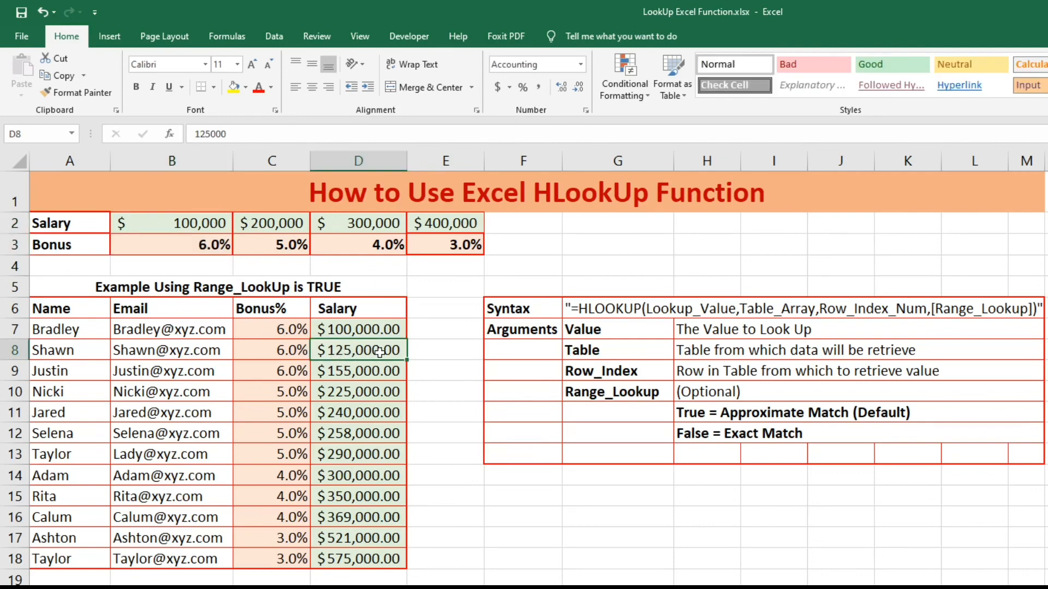
pyautogui.click(185, 223)
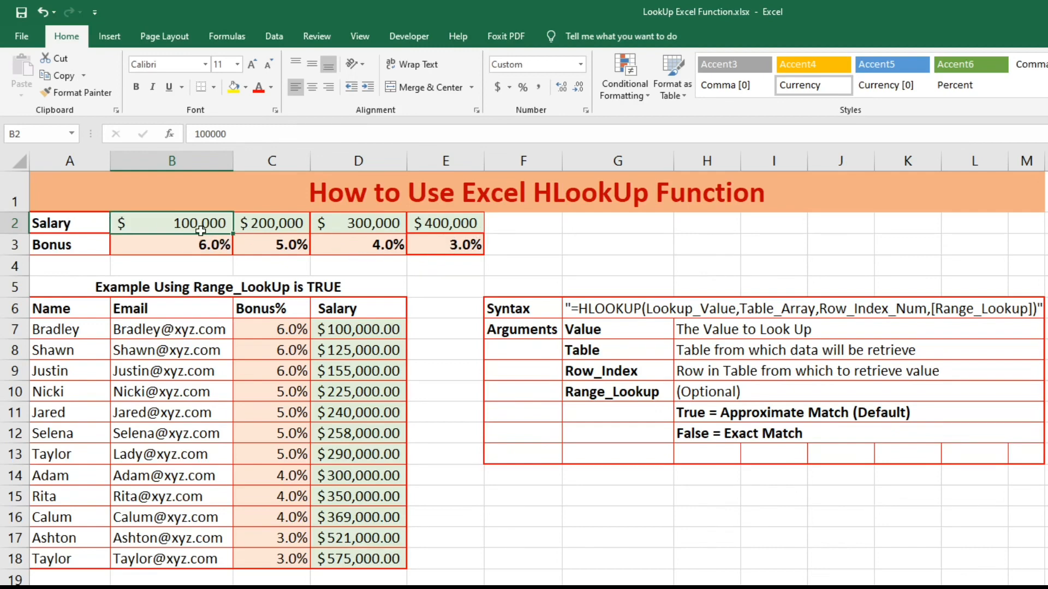
pyautogui.click(261, 224)
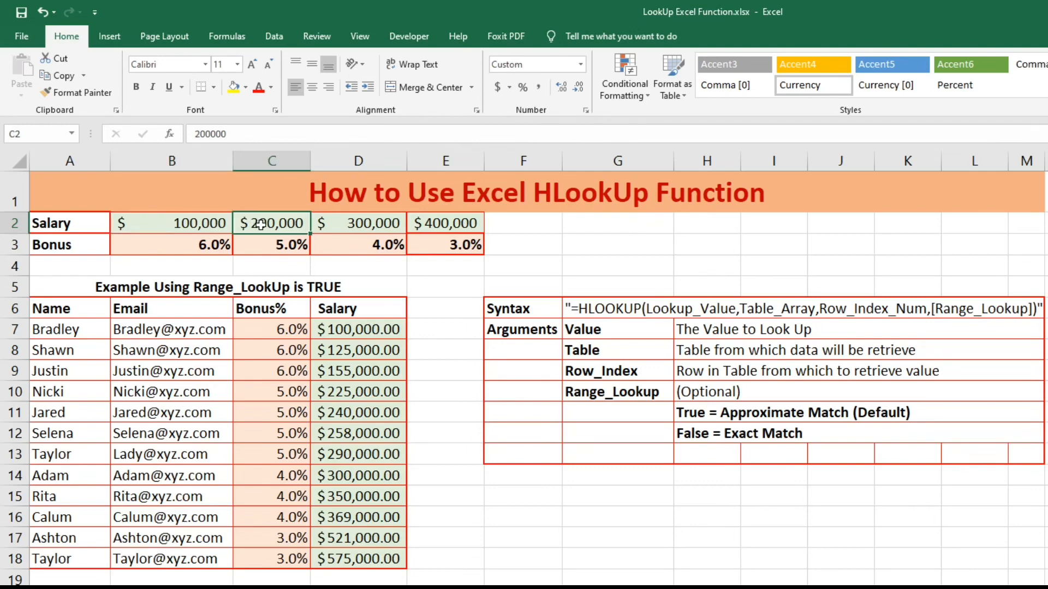
pyautogui.click(188, 223)
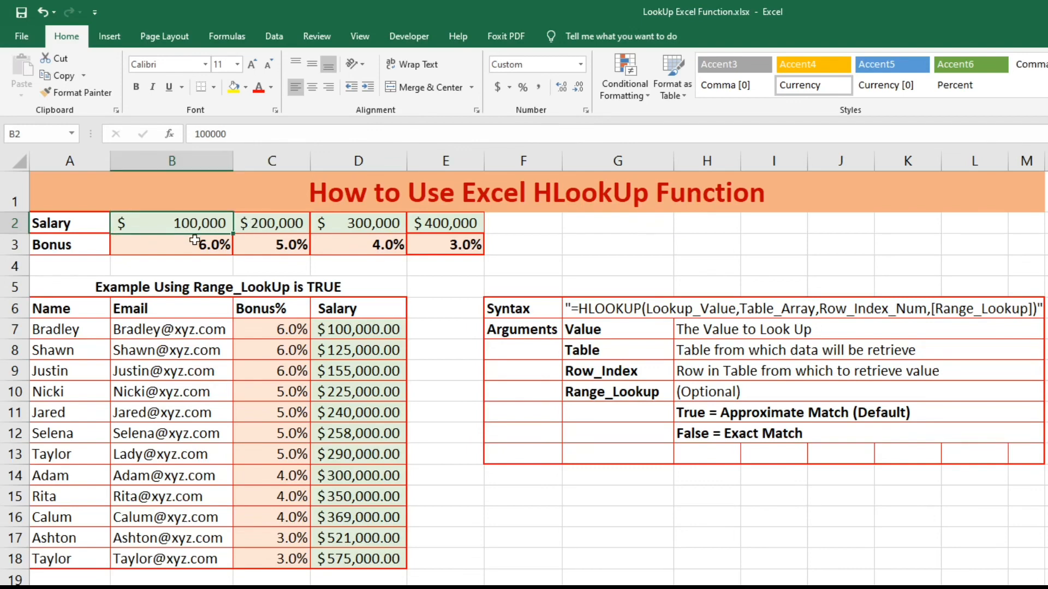
pyautogui.click(195, 240)
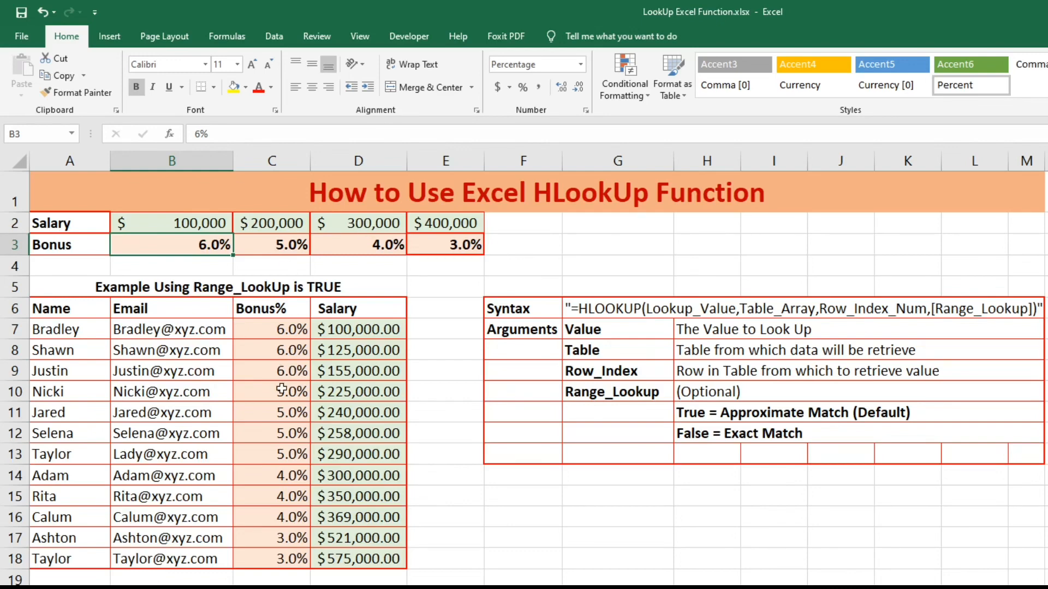
# - Check the bonus formulas in C17 and C16, and compare the salaries in D16 and D7 with their brackets and bonus rates
pyautogui.click(288, 540)
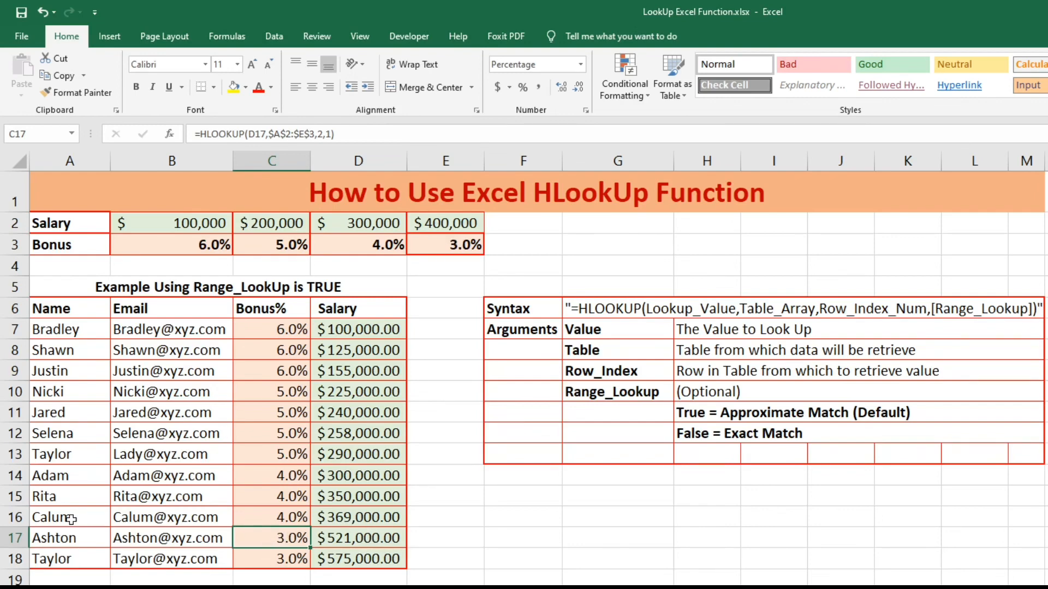
pyautogui.click(371, 521)
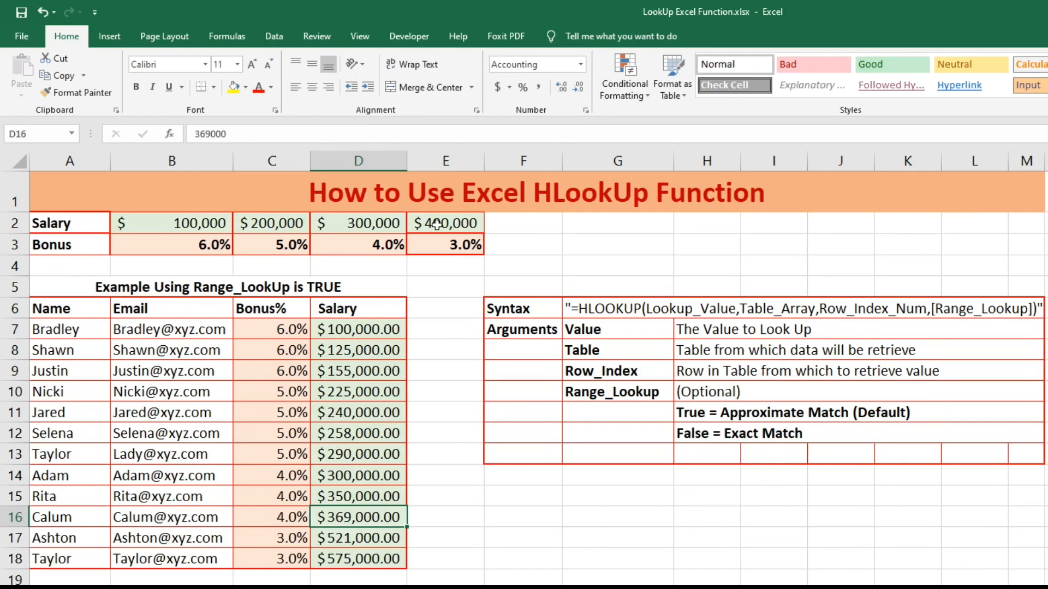
pyautogui.click(382, 244)
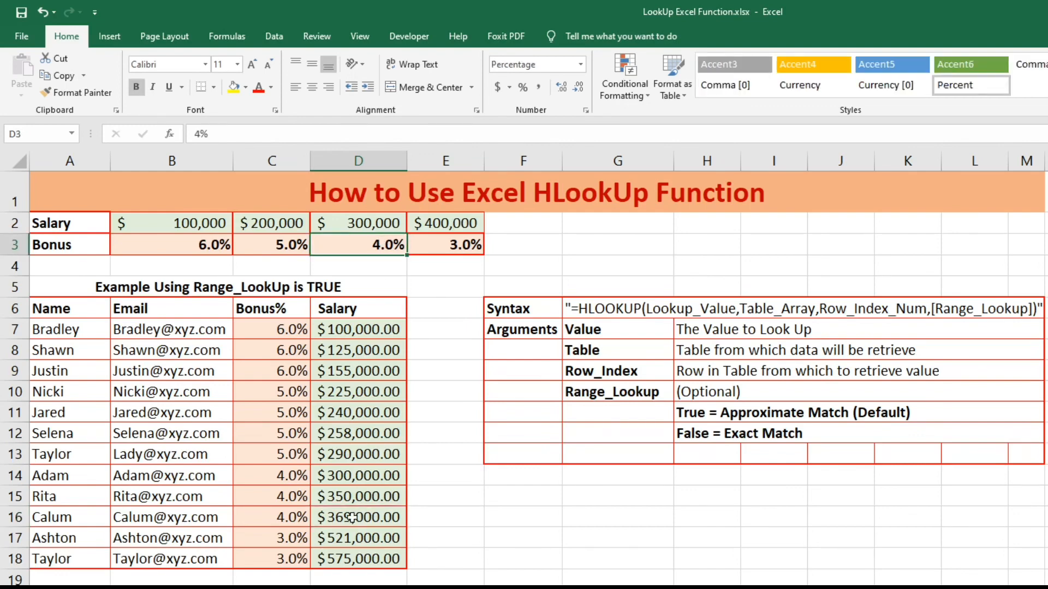
pyautogui.click(300, 516)
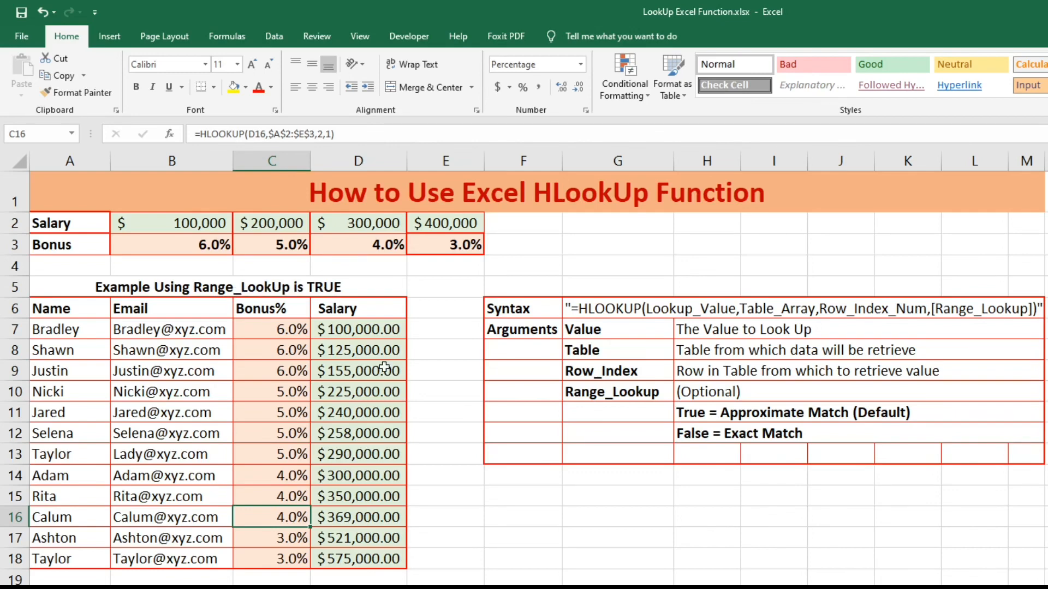
pyautogui.click(357, 333)
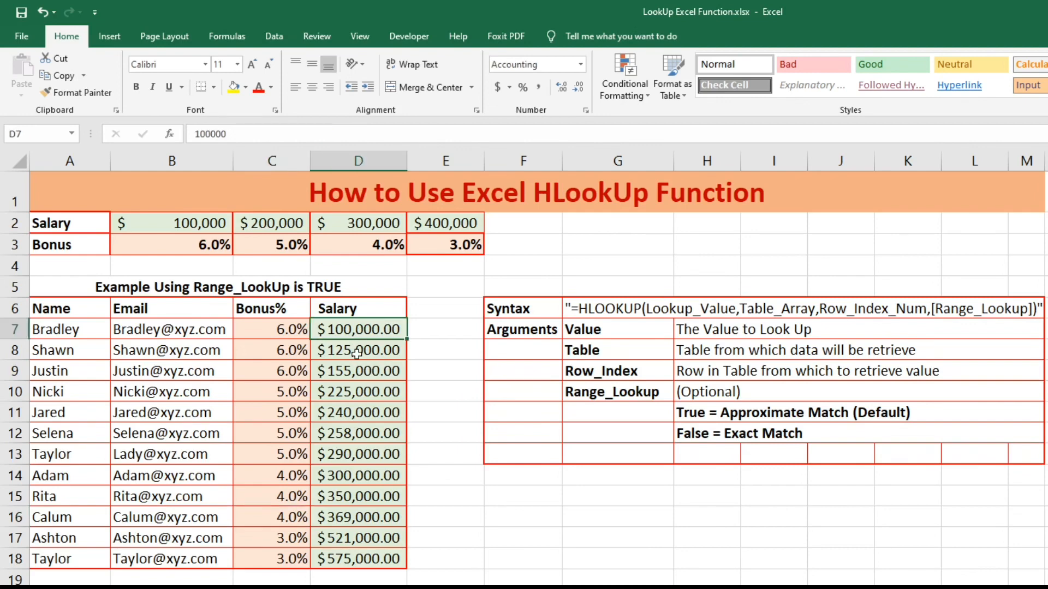
pyautogui.moveTo(217, 224); pyautogui.dragTo(253, 227)
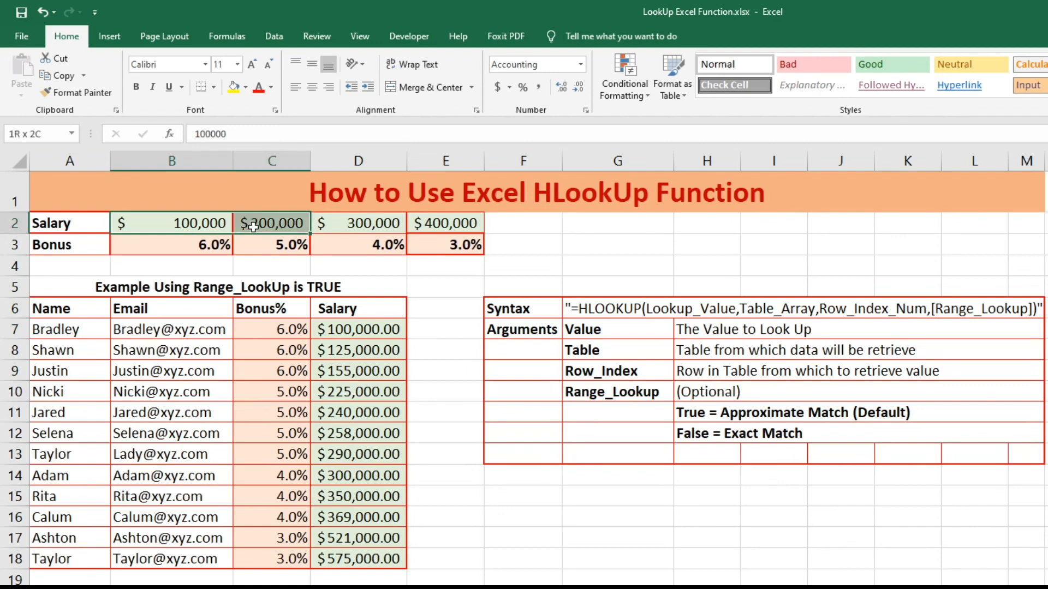
pyautogui.click(203, 245)
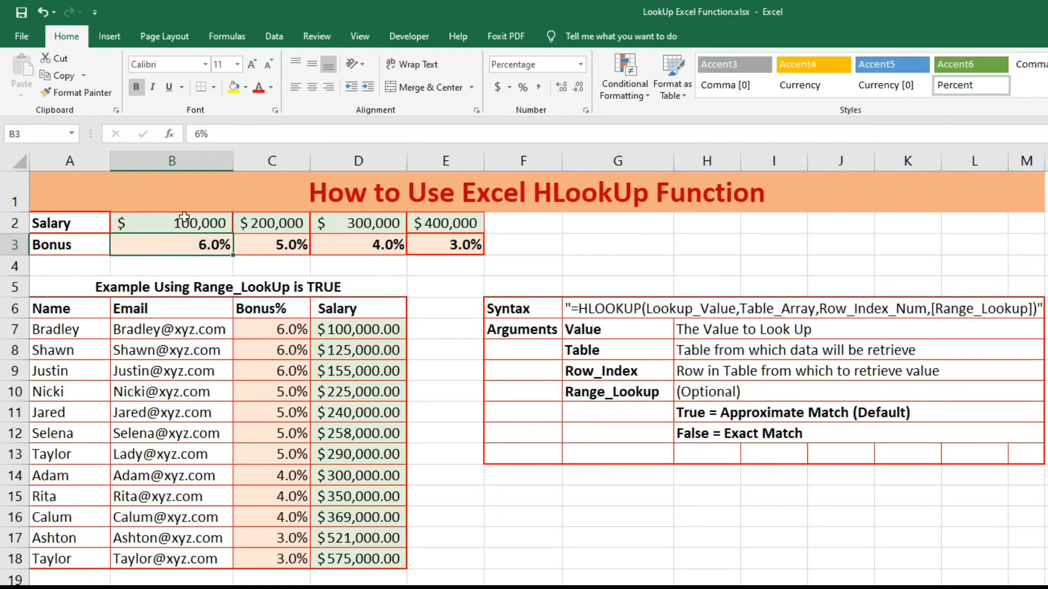
# - Examine the exact-match lookup table in A22:C25, covering its animal headings and the Food, Drink and Hobbies rows
pyautogui.scroll(-2, 293, 509)
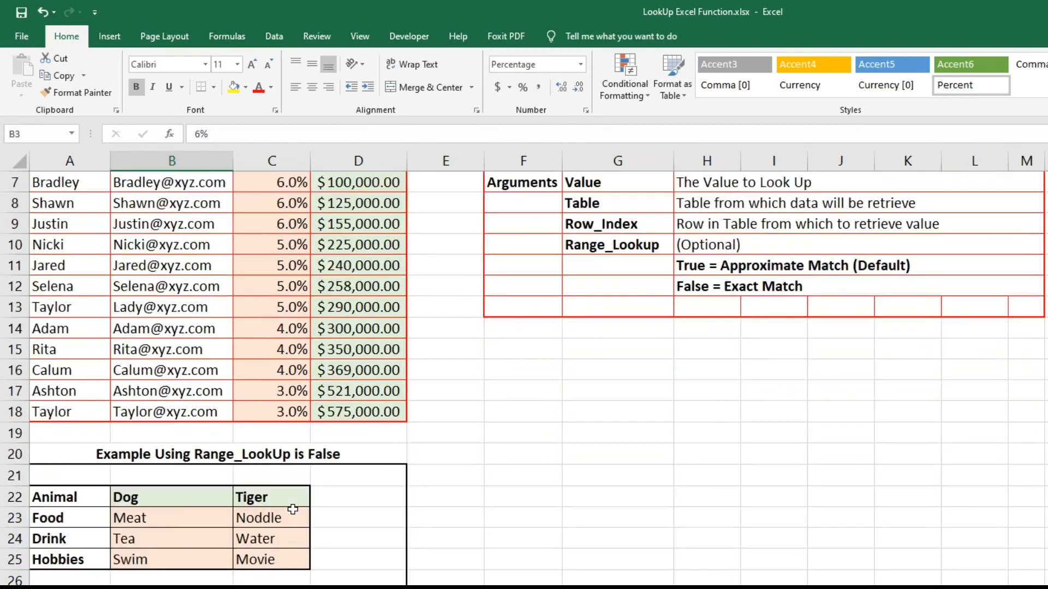
pyautogui.scroll(-3, 293, 507)
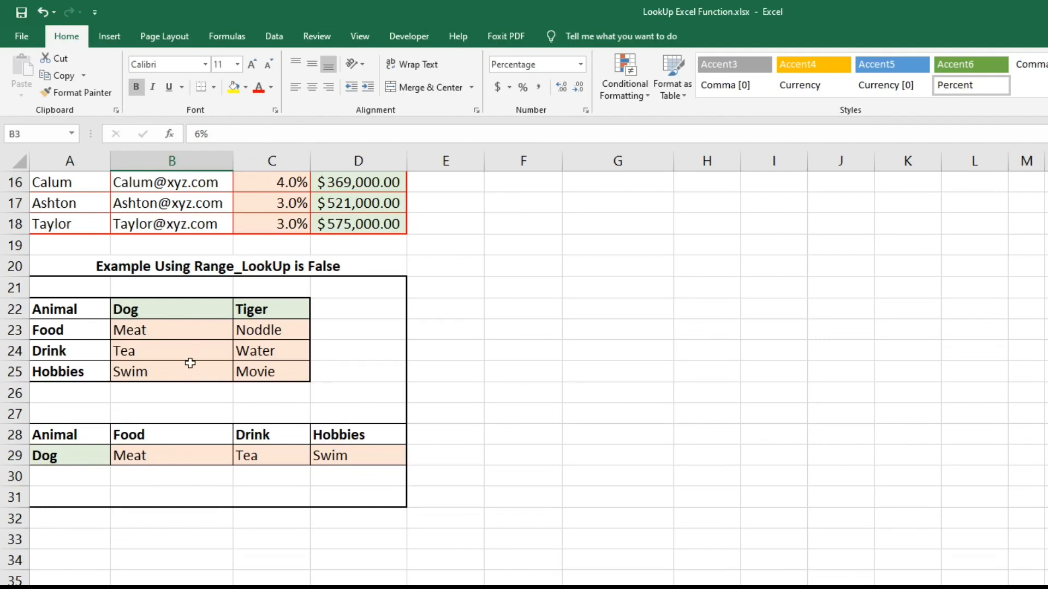
pyautogui.click(54, 317)
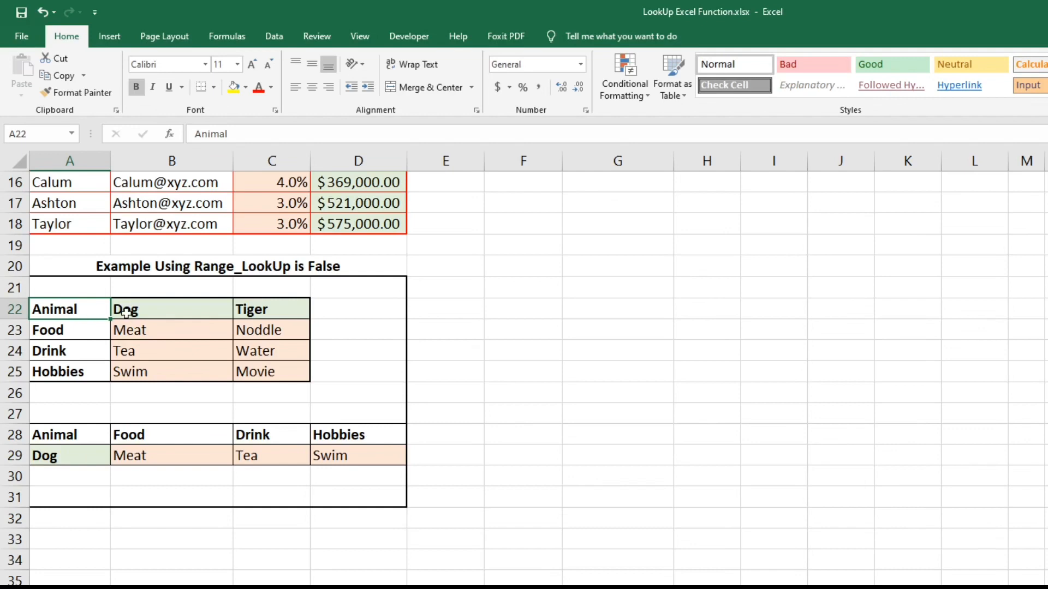
pyautogui.click(125, 312)
pyautogui.click(266, 314)
pyautogui.click(61, 314)
pyautogui.moveTo(92, 324); pyautogui.dragTo(251, 367)
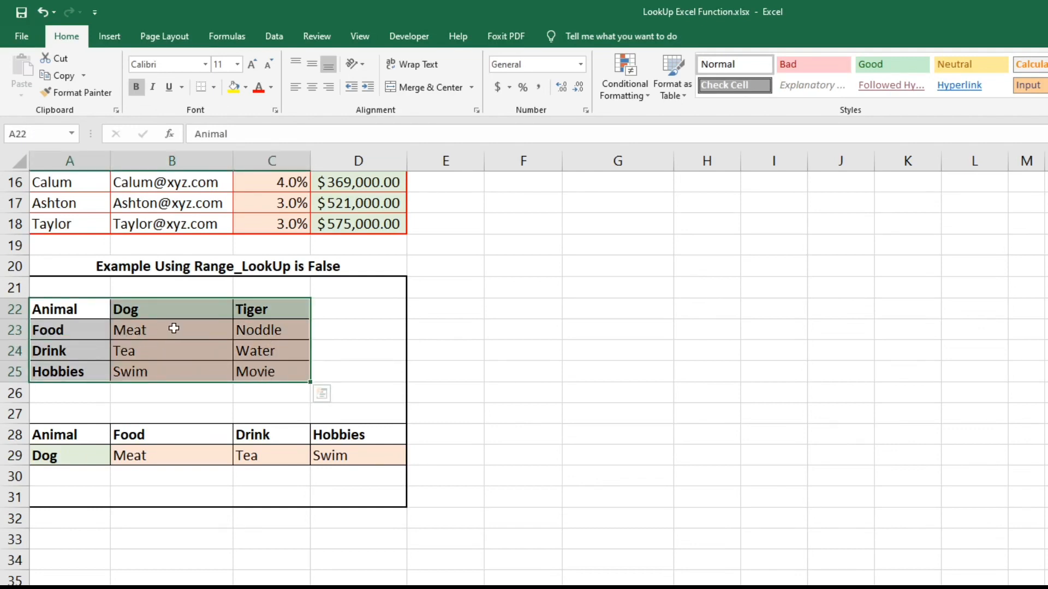
pyautogui.click(54, 333)
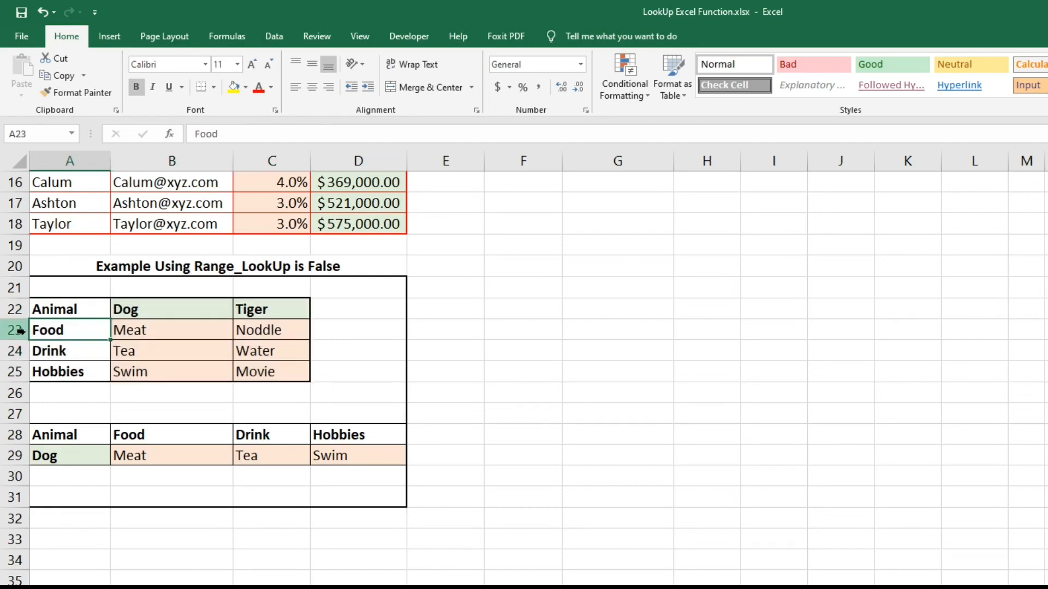
pyautogui.click(20, 331)
pyautogui.click(19, 351)
pyautogui.click(19, 372)
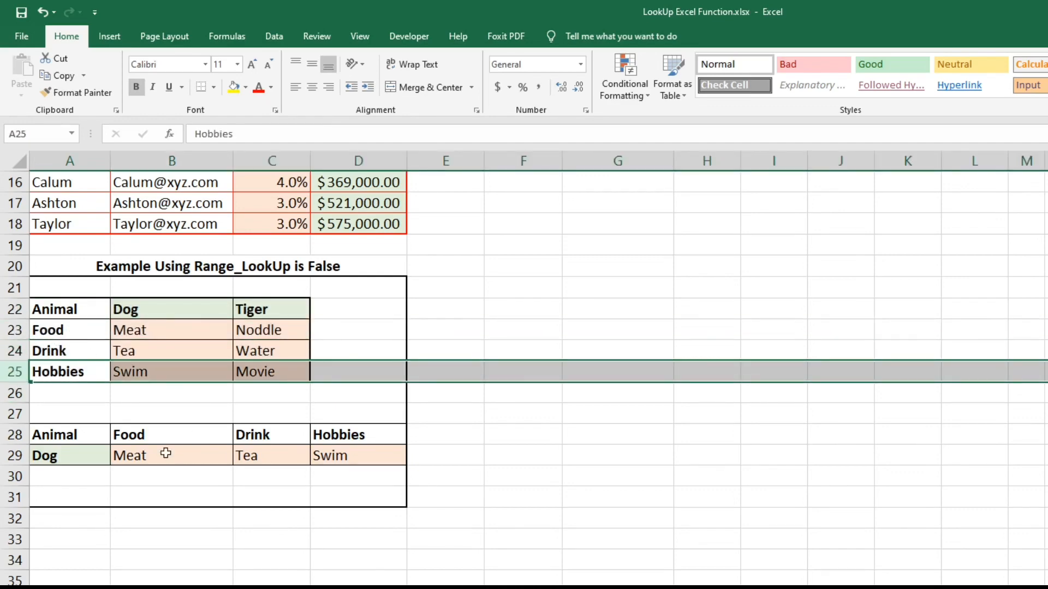
# - Examine the lookup value, table array and row index arguments of the HLOOKUP formula in B29
pyautogui.click(139, 456)
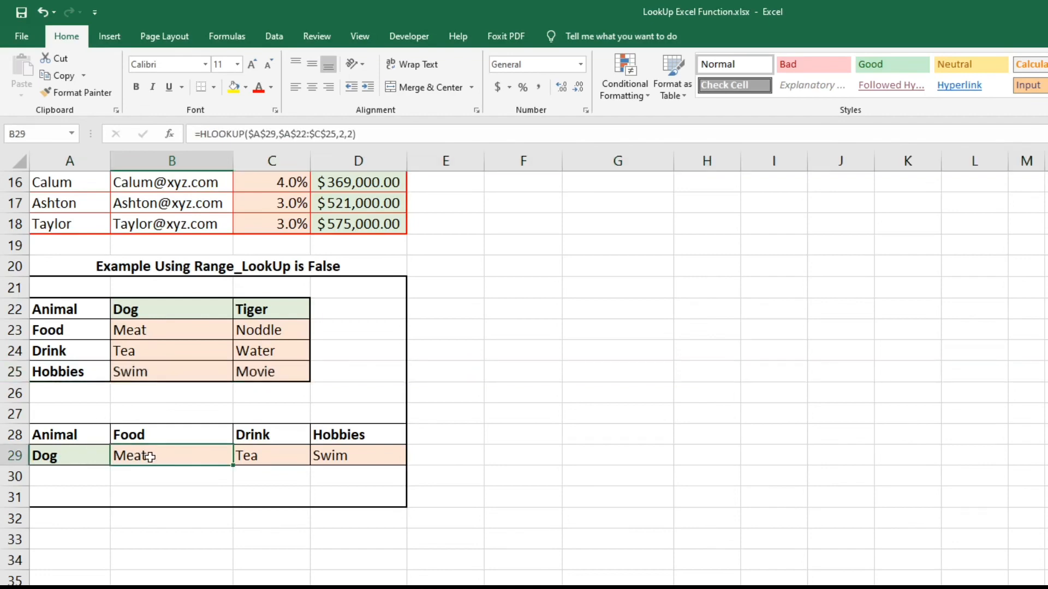
pyautogui.doubleClick(150, 456)
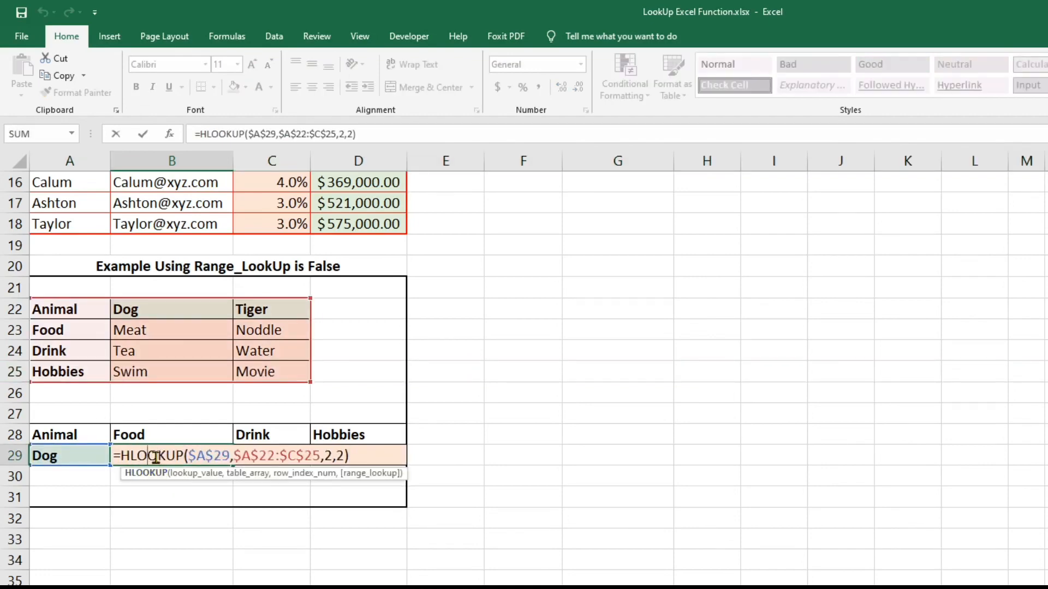
pyautogui.moveTo(229, 456); pyautogui.dragTo(189, 455)
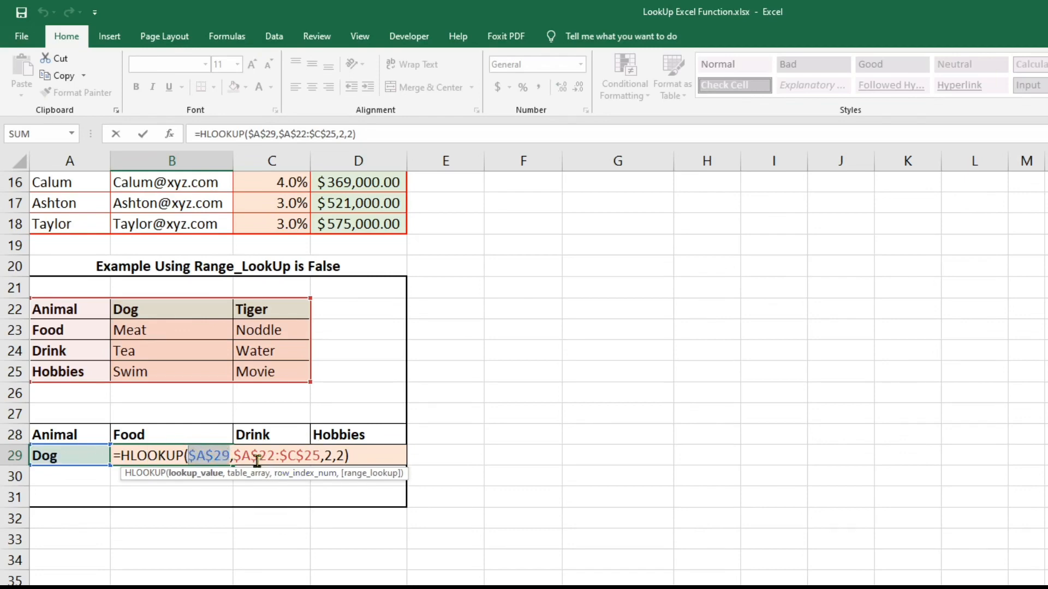
pyautogui.moveTo(234, 456); pyautogui.dragTo(320, 457)
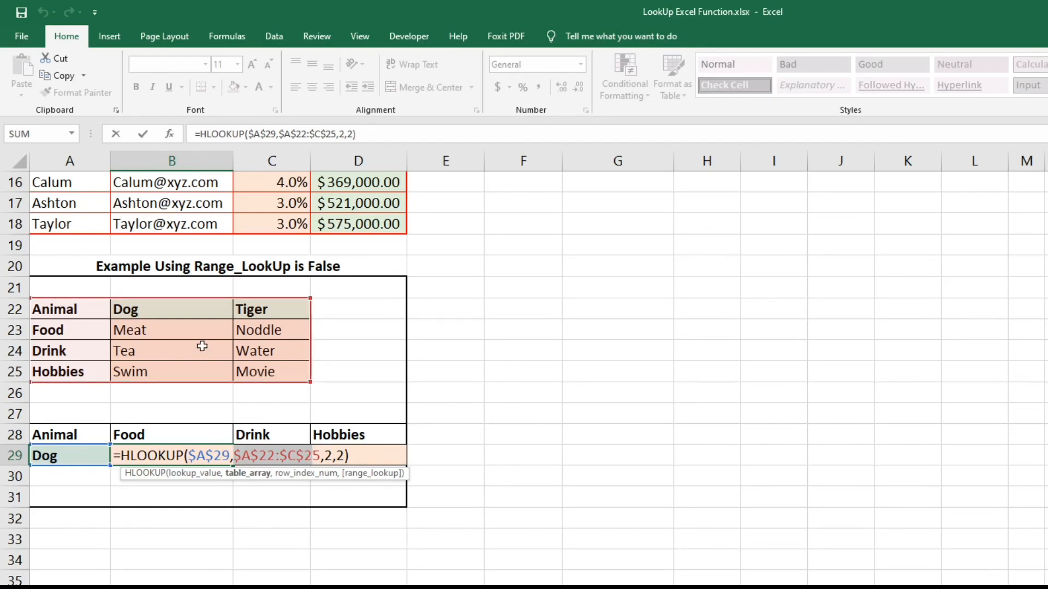
pyautogui.click(331, 455)
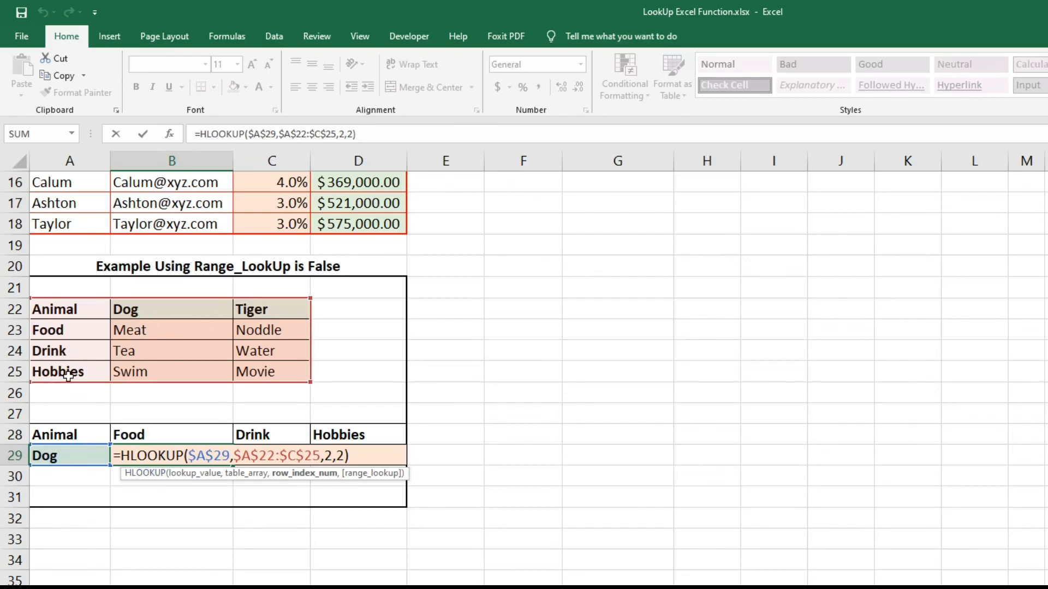
pyautogui.press('Return')
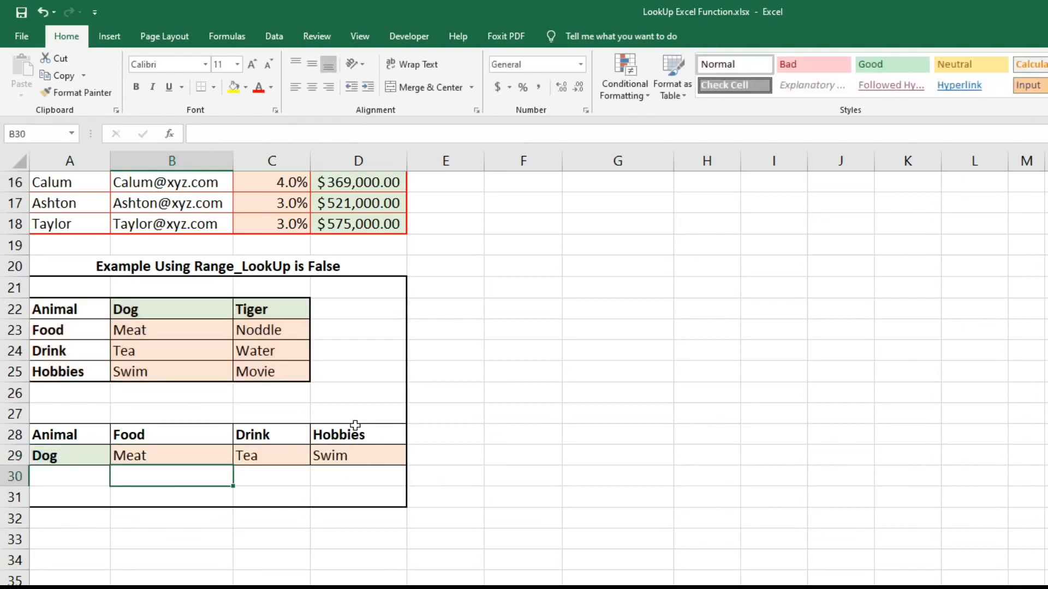
# - Compare the Food, Drink and Hobbies formulas in B29:D29, and match the B29 formula with the Food row of the lookup table
pyautogui.click(167, 453)
pyautogui.click(270, 457)
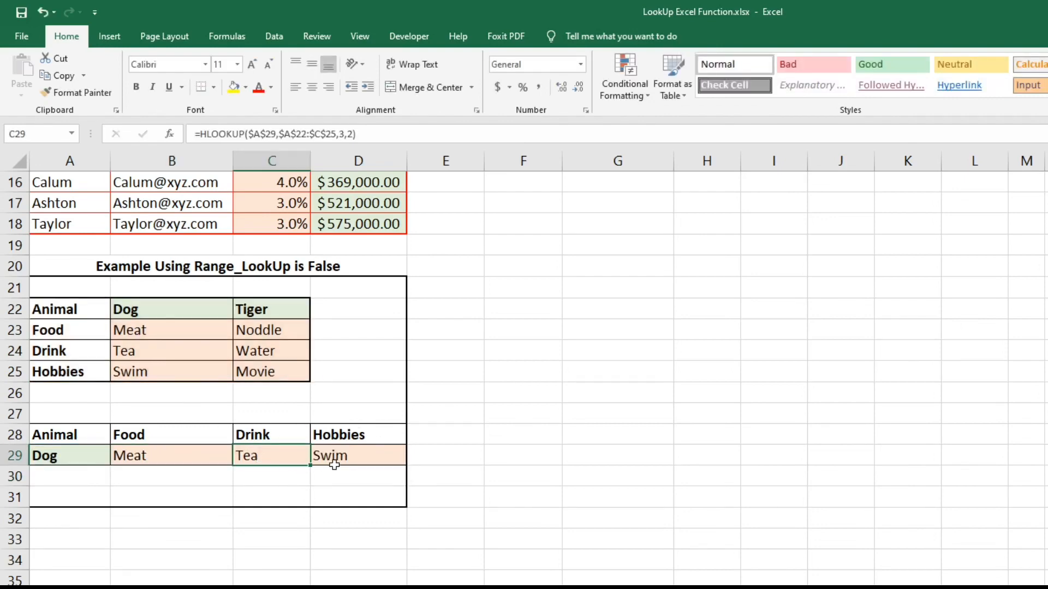
pyautogui.click(339, 456)
pyautogui.moveTo(141, 457); pyautogui.dragTo(370, 462)
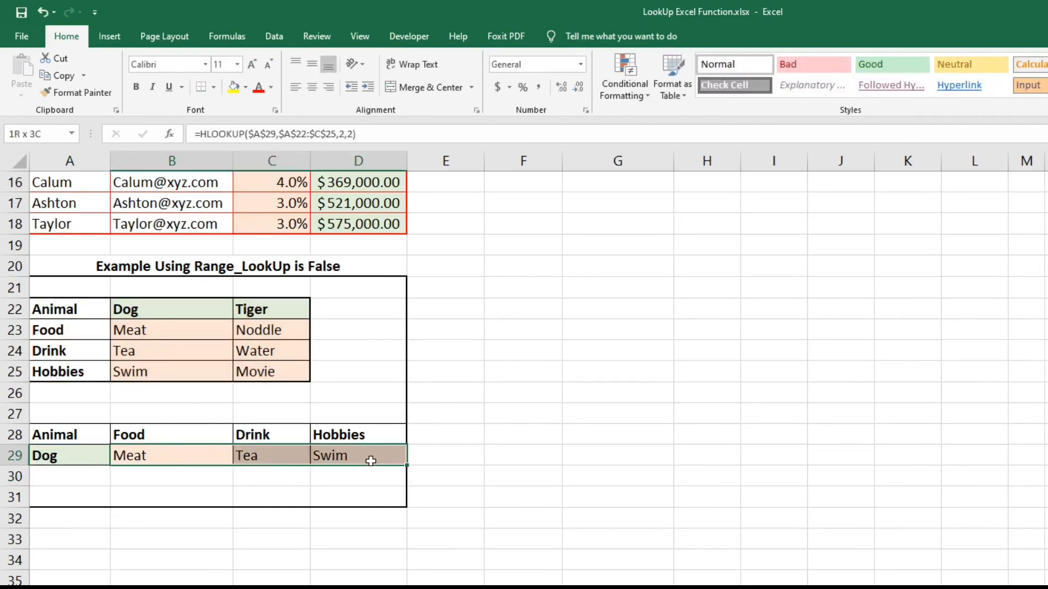
pyautogui.click(188, 460)
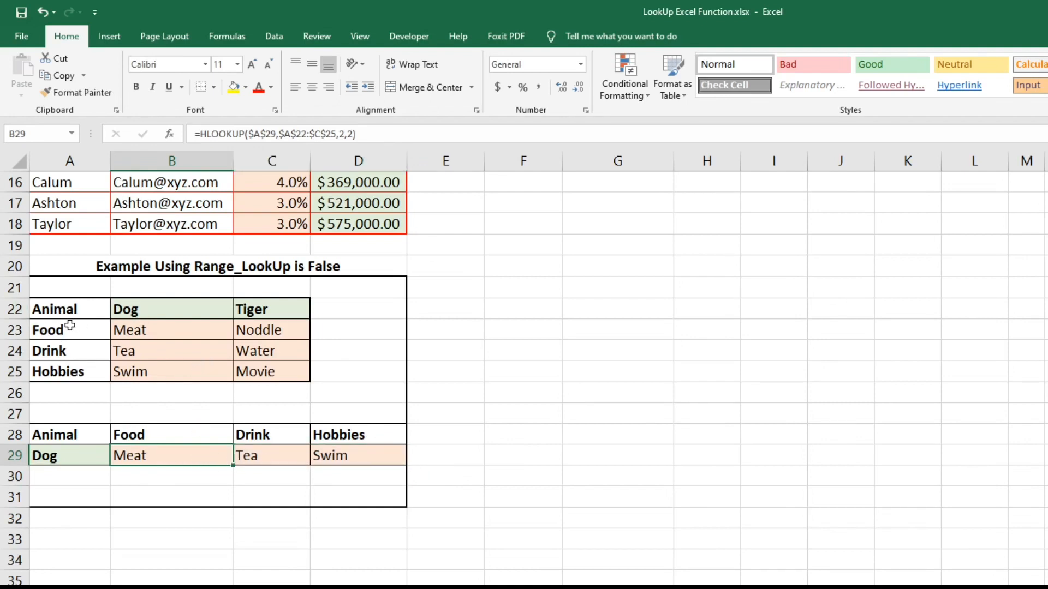
pyautogui.click(16, 331)
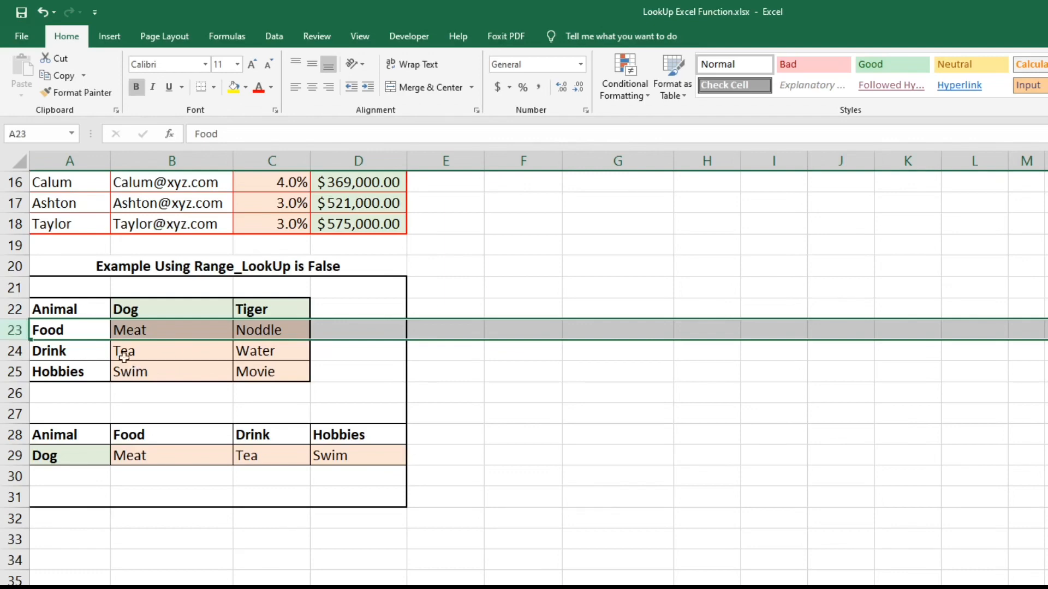
pyautogui.doubleClick(154, 453)
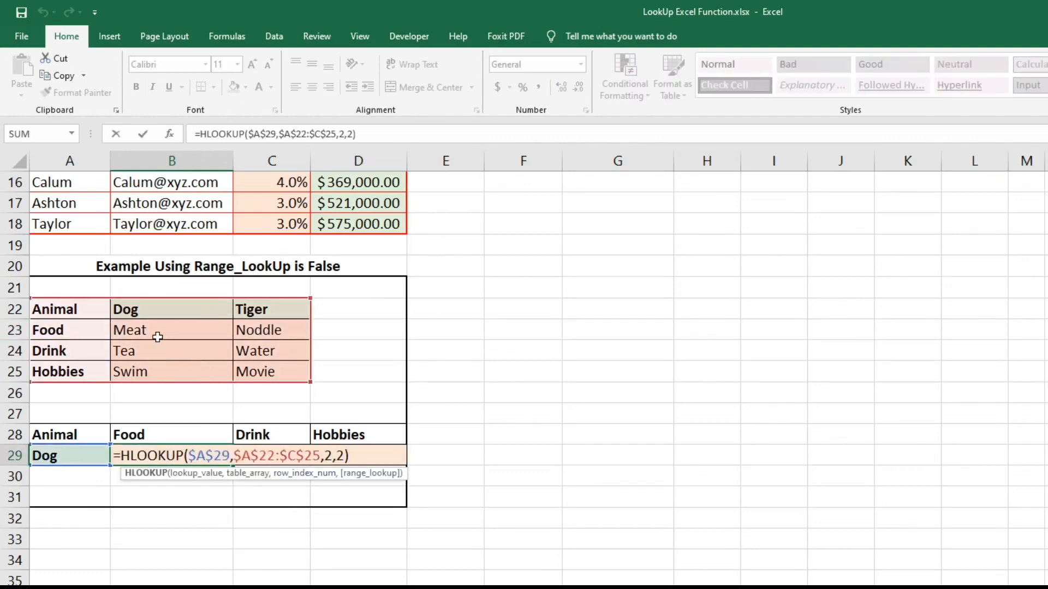
pyautogui.press('Return')
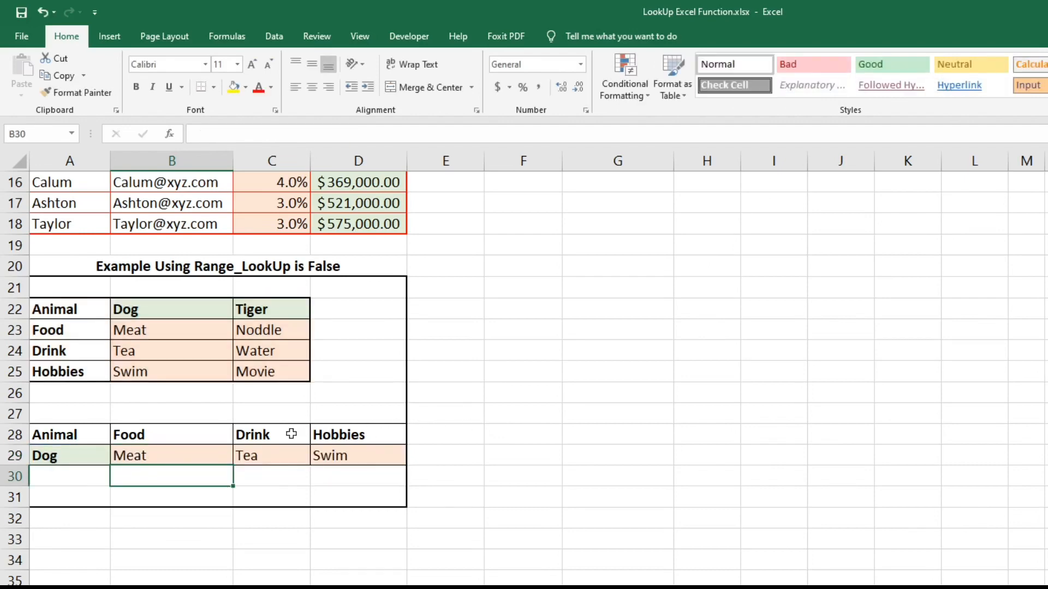
# - Examine the row index arguments of the HLOOKUP formulas in C29 and D29, and the lookup value used in D29
pyautogui.click(243, 451)
pyautogui.doubleClick(293, 460)
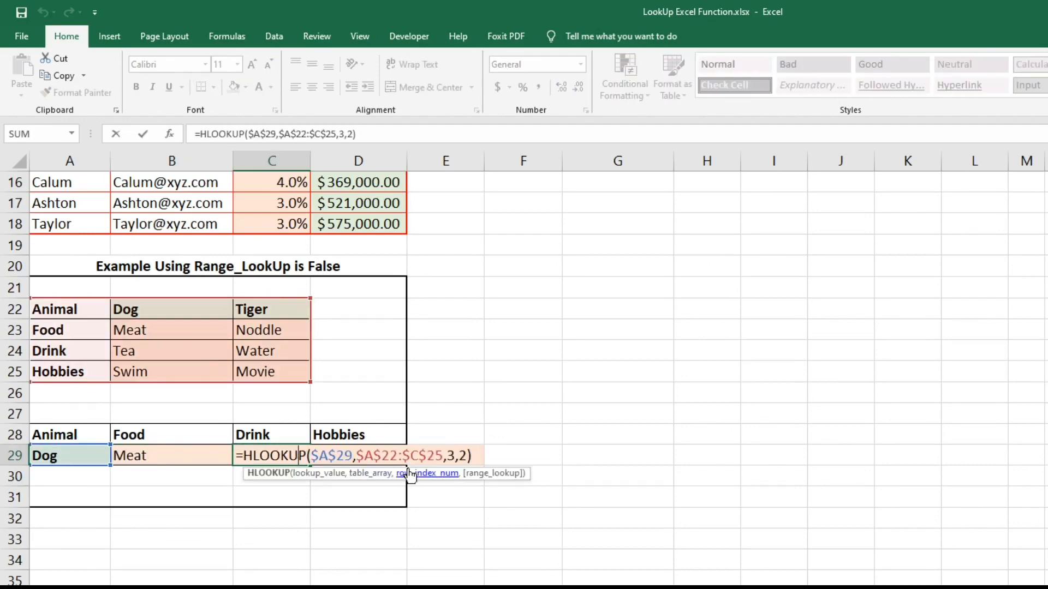
pyautogui.doubleClick(453, 455)
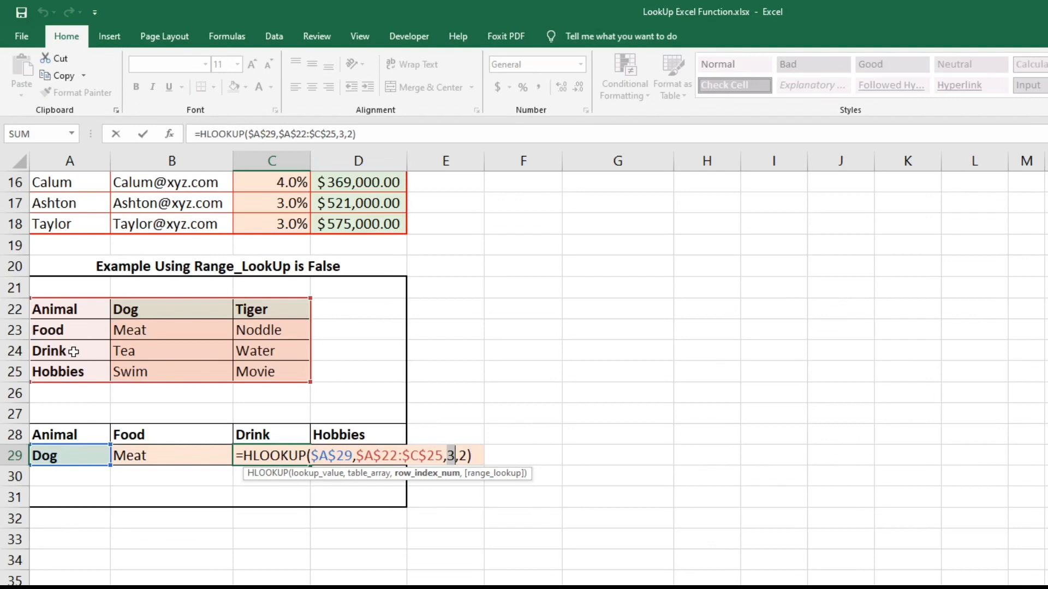
pyautogui.press('Return')
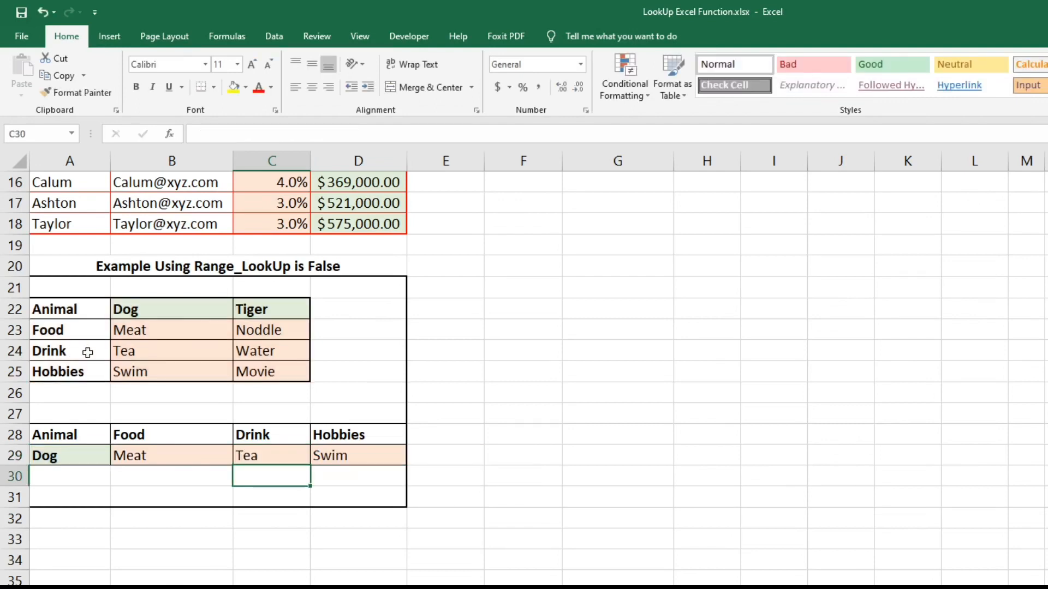
pyautogui.doubleClick(361, 452)
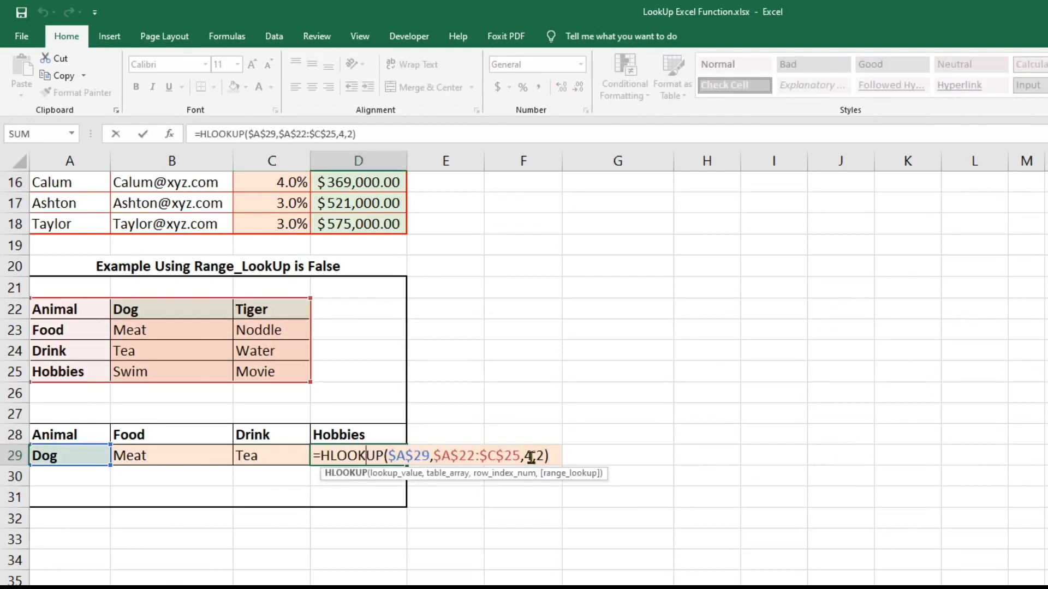
pyautogui.moveTo(525, 457); pyautogui.dragTo(536, 458)
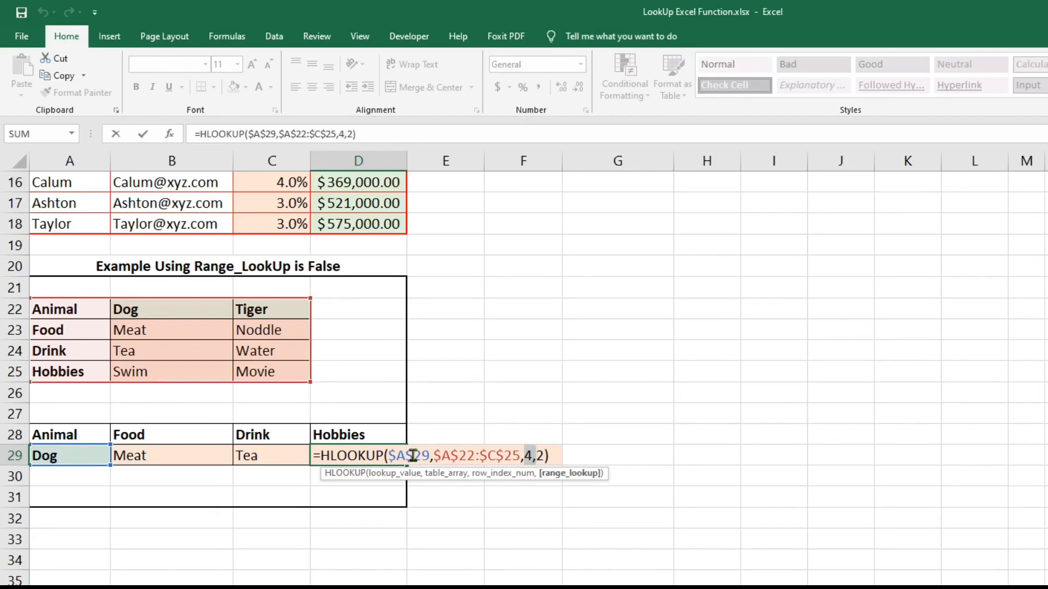
pyautogui.moveTo(429, 457); pyautogui.dragTo(388, 457)
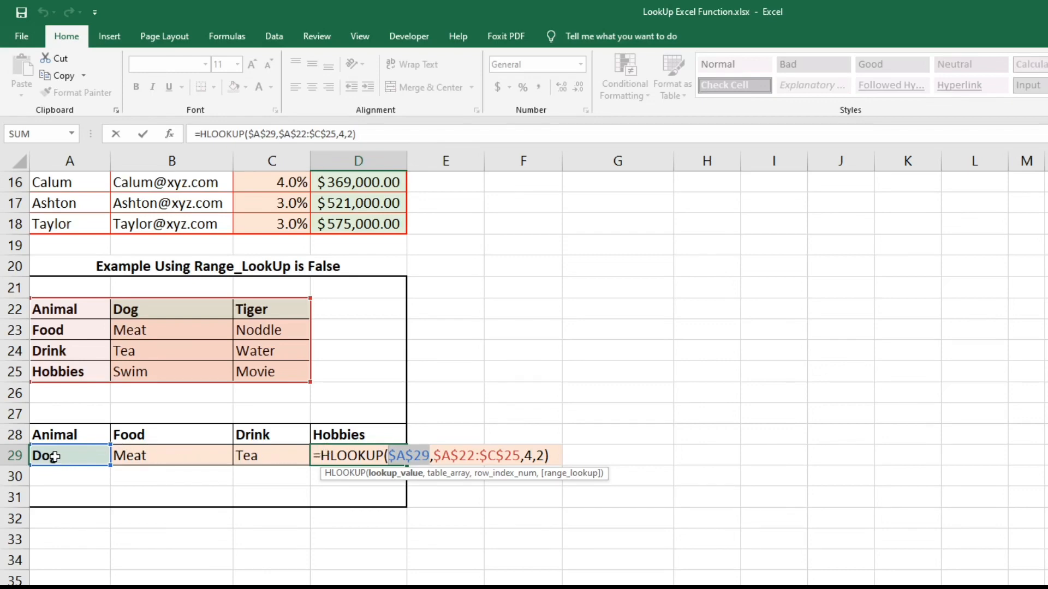
pyautogui.press('Return')
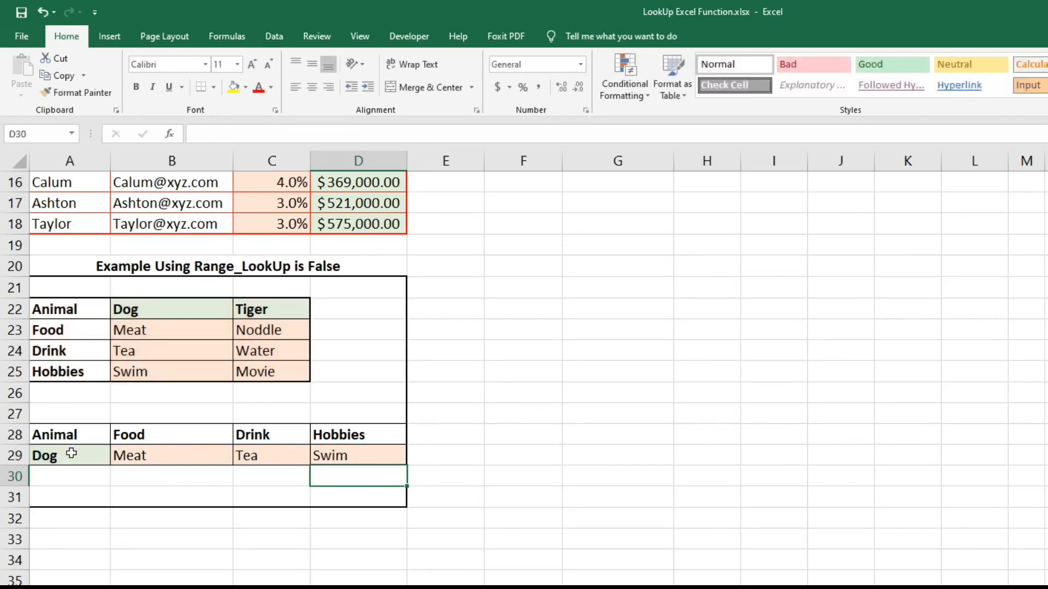
# - Change the lookup animal in A29 to Tiger and check the Food and Hobbies formulas in B29 and D29
pyautogui.click(71, 454)
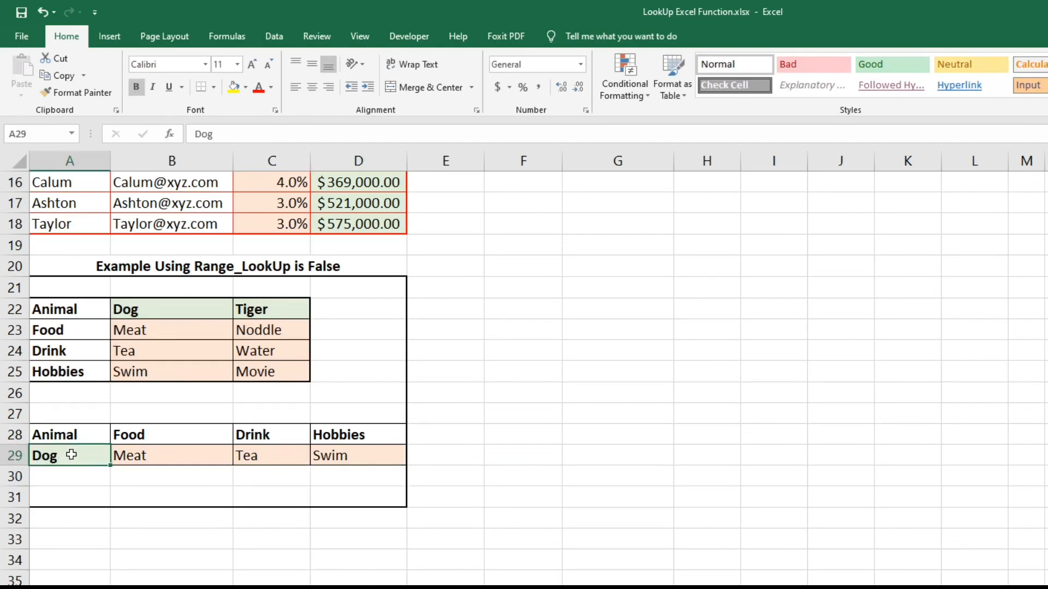
pyautogui.write('Tiger')
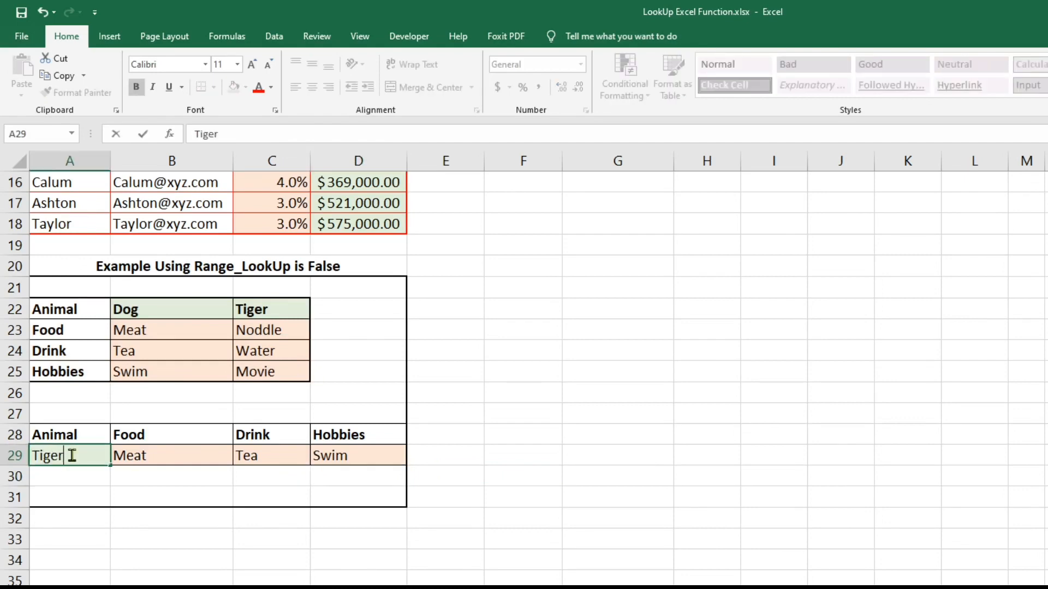
pyautogui.press('Return')
pyautogui.click(145, 456)
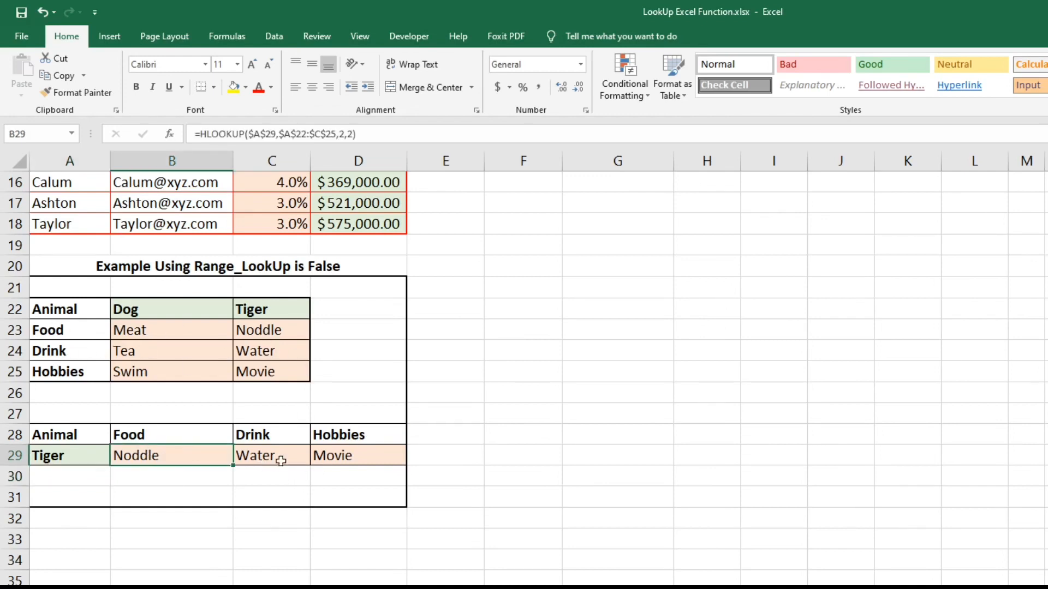
pyautogui.click(349, 456)
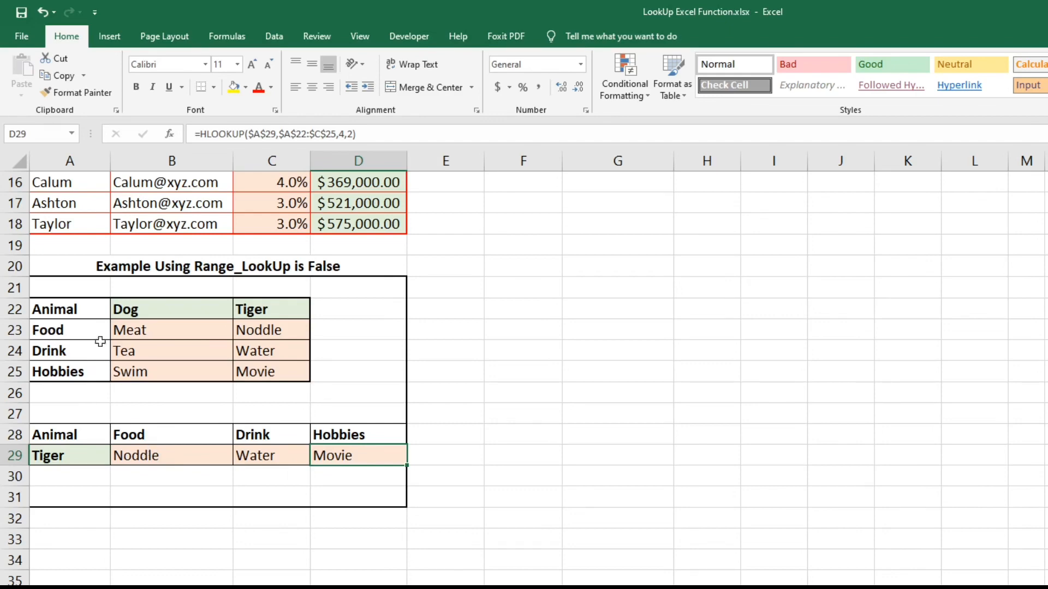
pyautogui.doubleClick(156, 456)
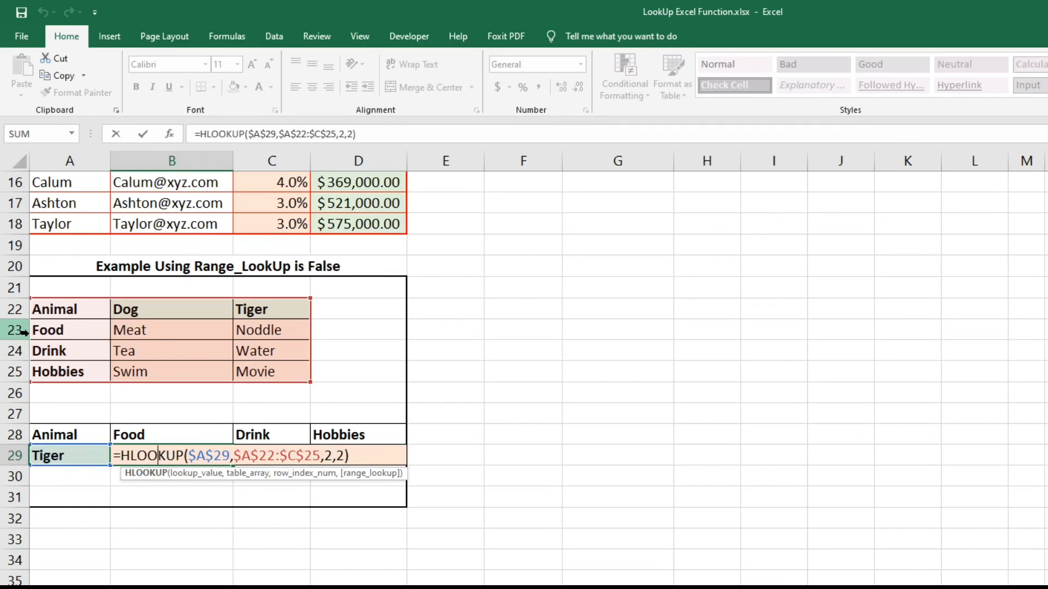
pyautogui.press('Return')
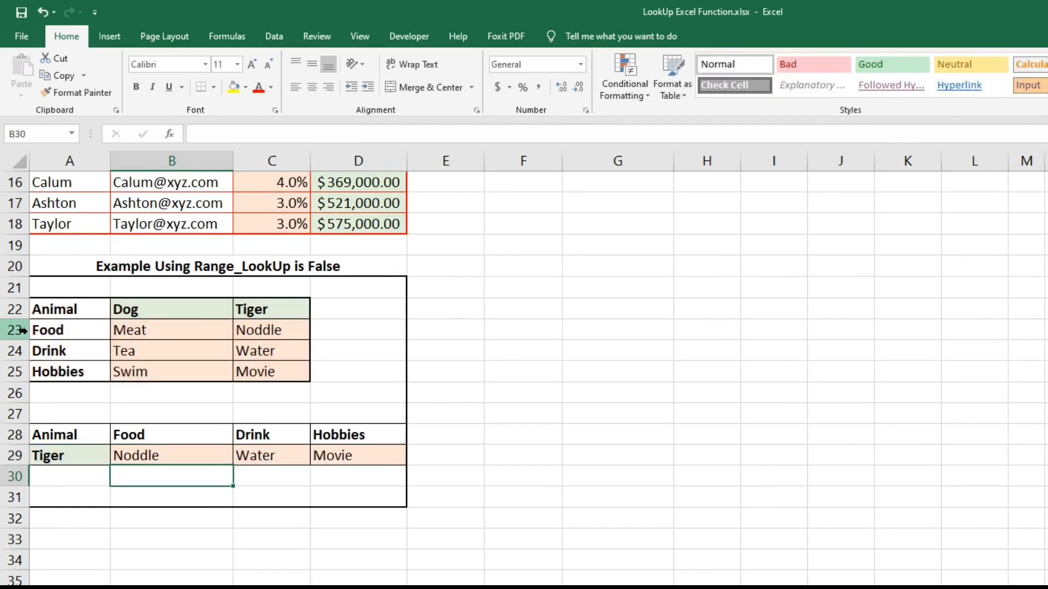
pyautogui.scroll(3, 360, 530)
pyautogui.scroll(2, 360, 529)
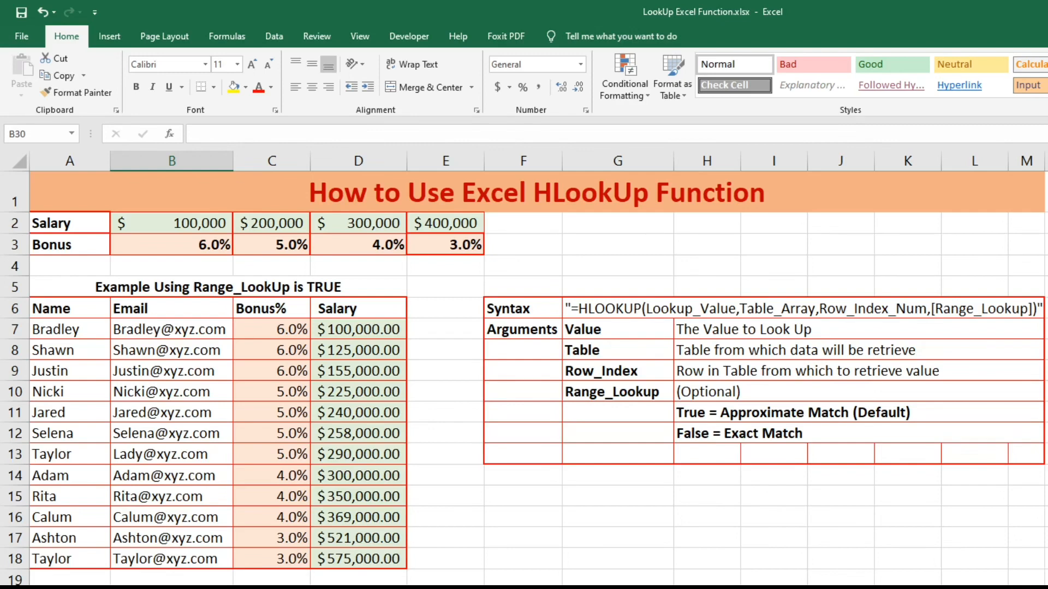
pyautogui.hotkey('ctrl', 'pageup')
pyautogui.hotkey('ctrl', 'pagedown')
pyautogui.click(272, 578)
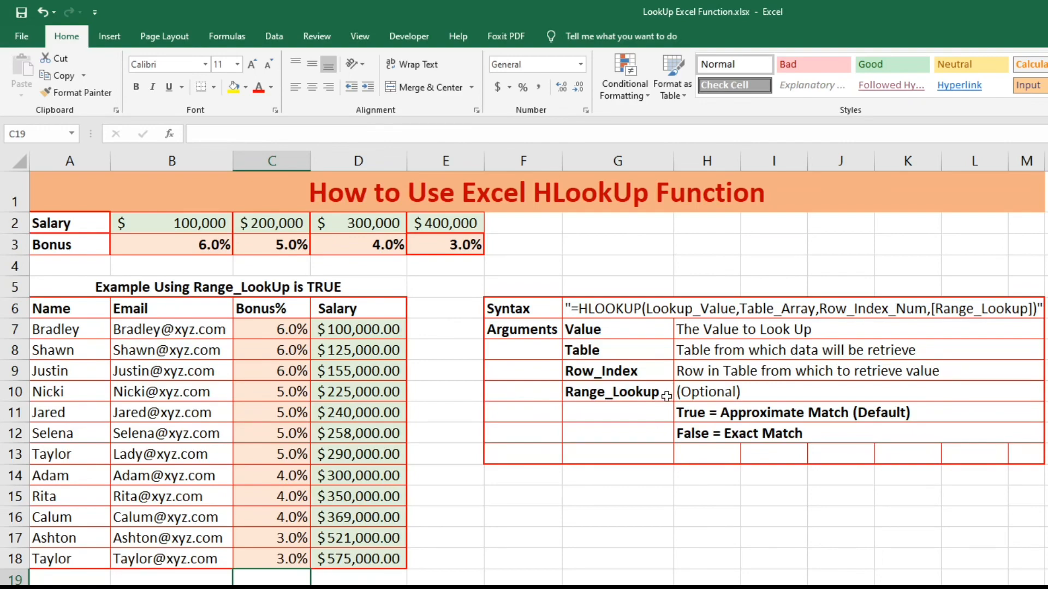
pyautogui.scroll(-2, 667, 397)
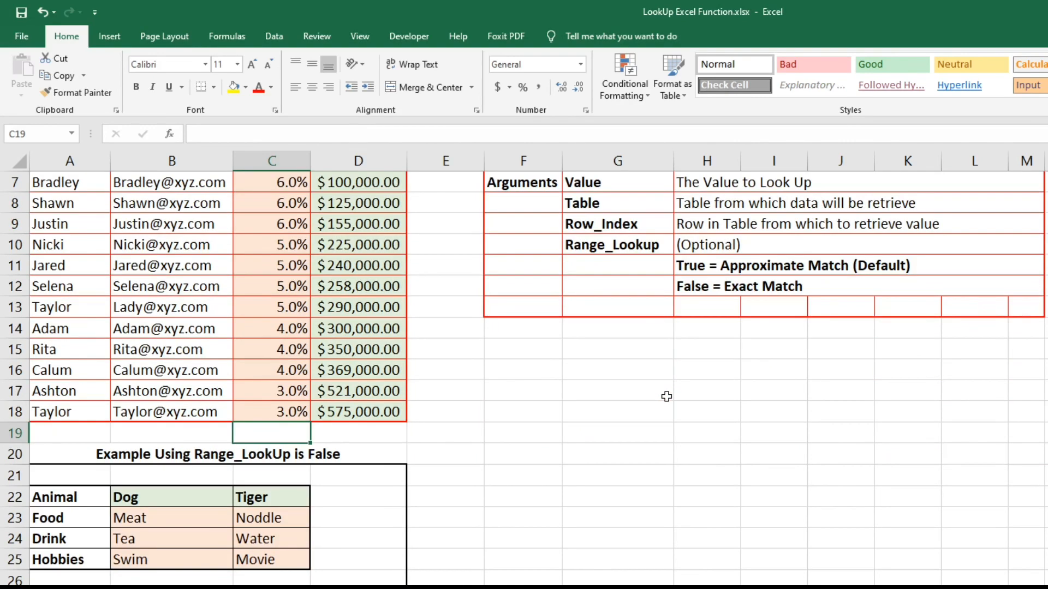
pyautogui.scroll(2, 667, 396)
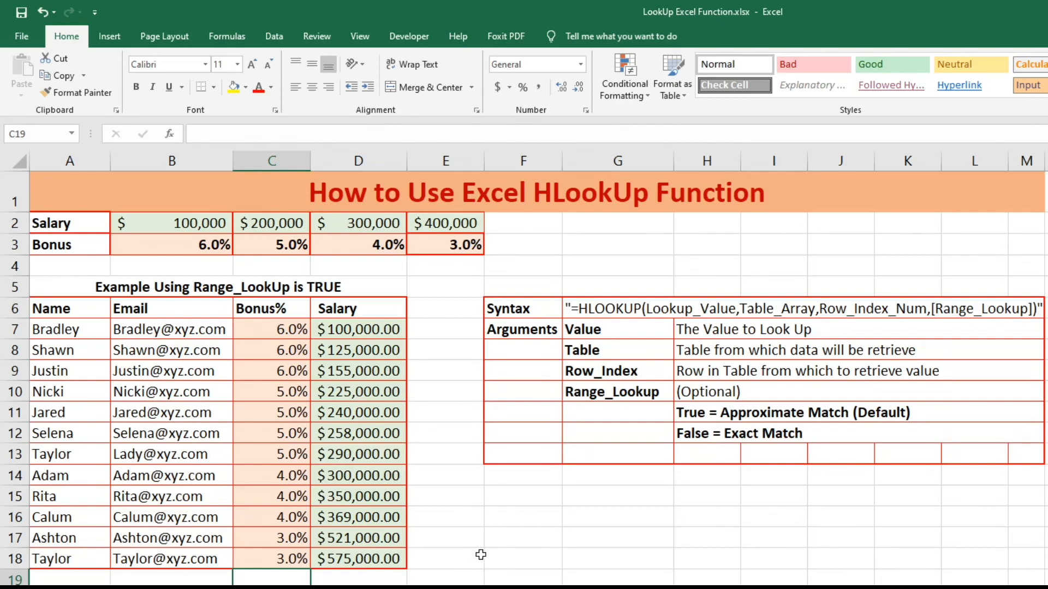
pyautogui.scroll(-2, 475, 555)
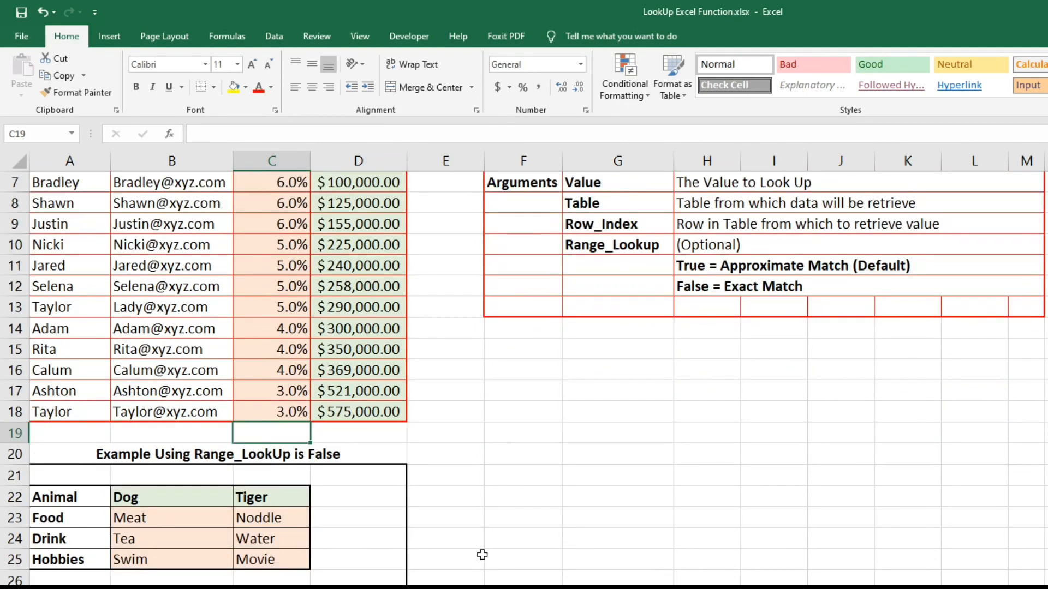